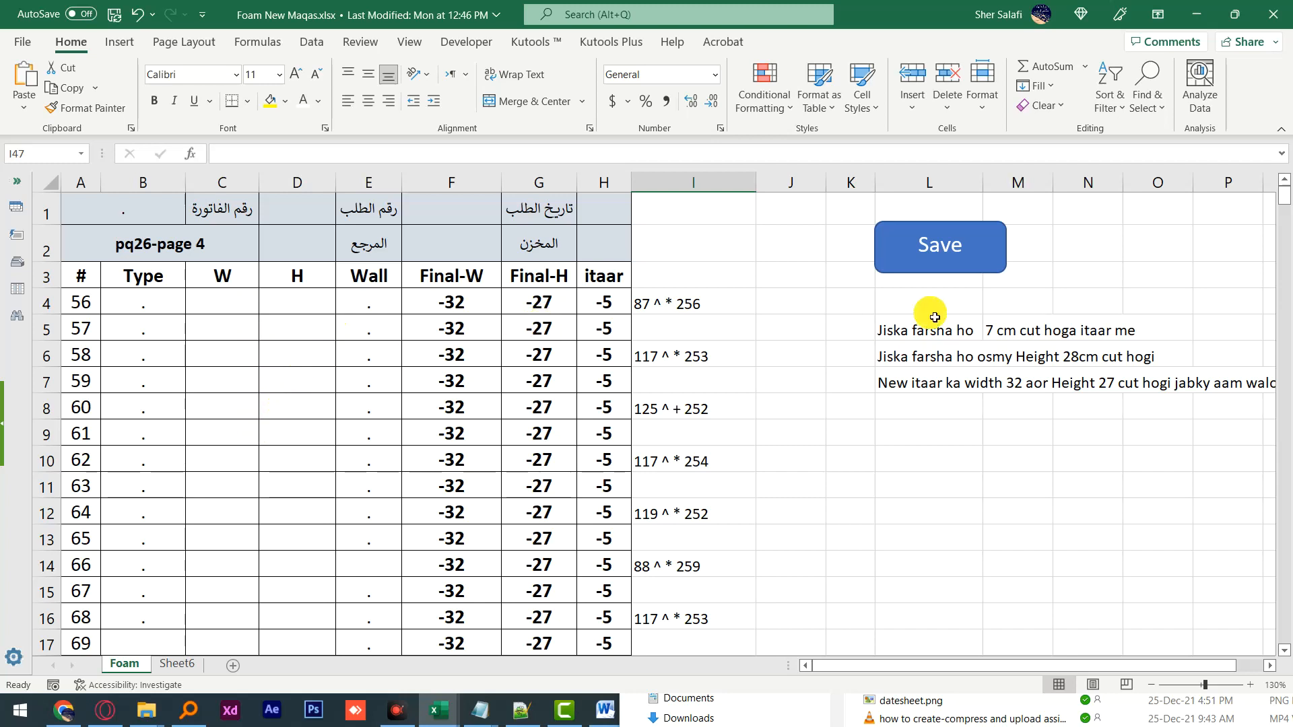
Step: Enter 87 as W and 256 as H for item 56, matching its note in column I
{"action": "left_click", "coordinate": [697, 304]}
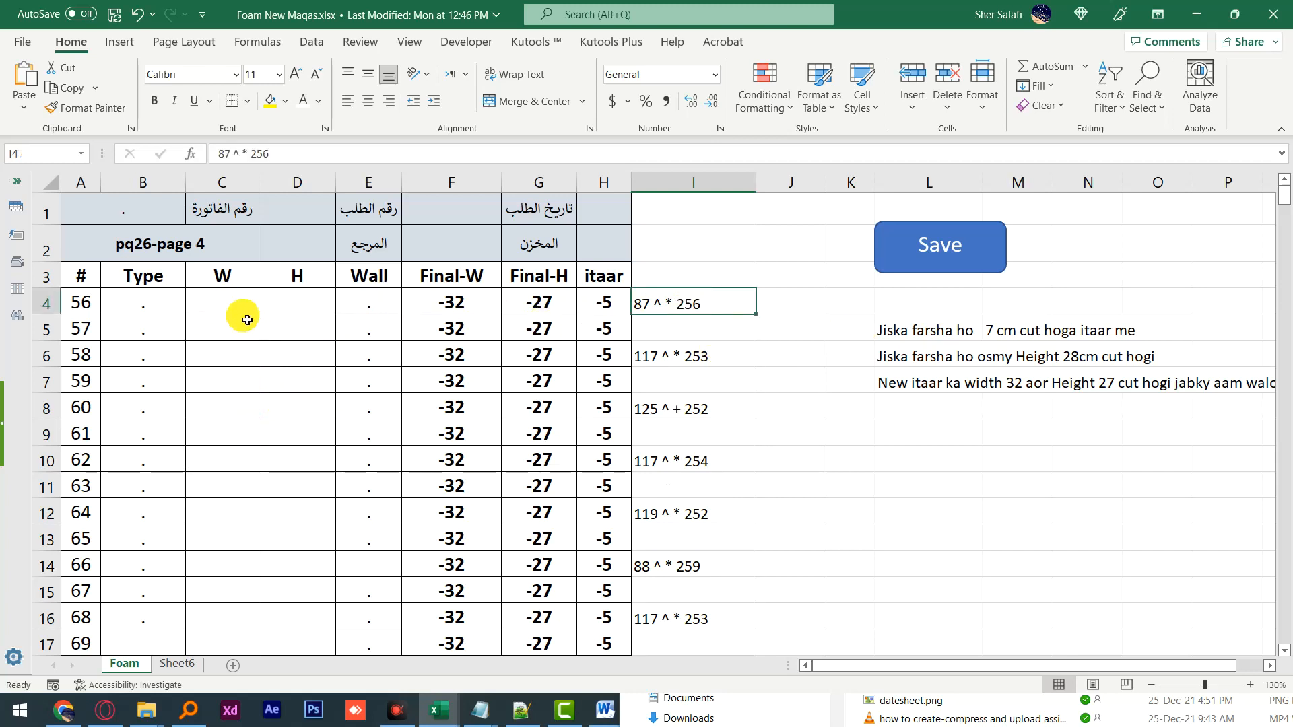
{"action": "left_click", "coordinate": [234, 303]}
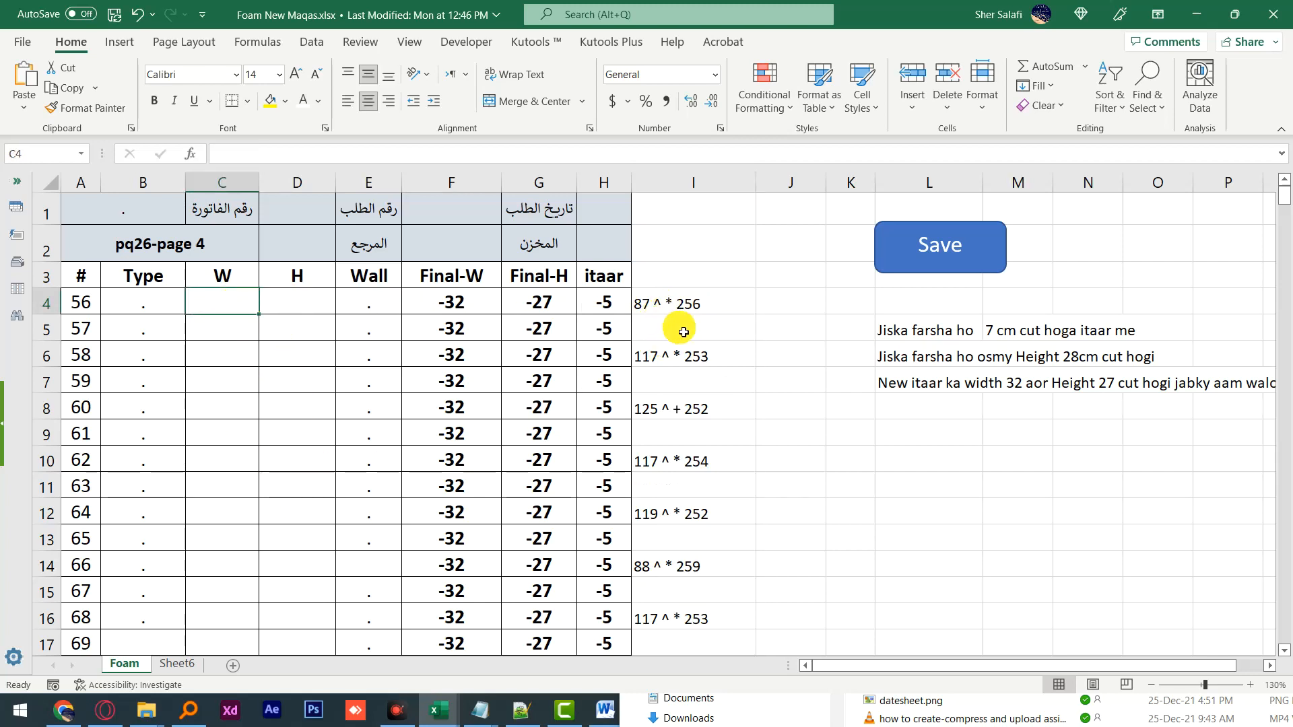
{"action": "left_click", "coordinate": [647, 306]}
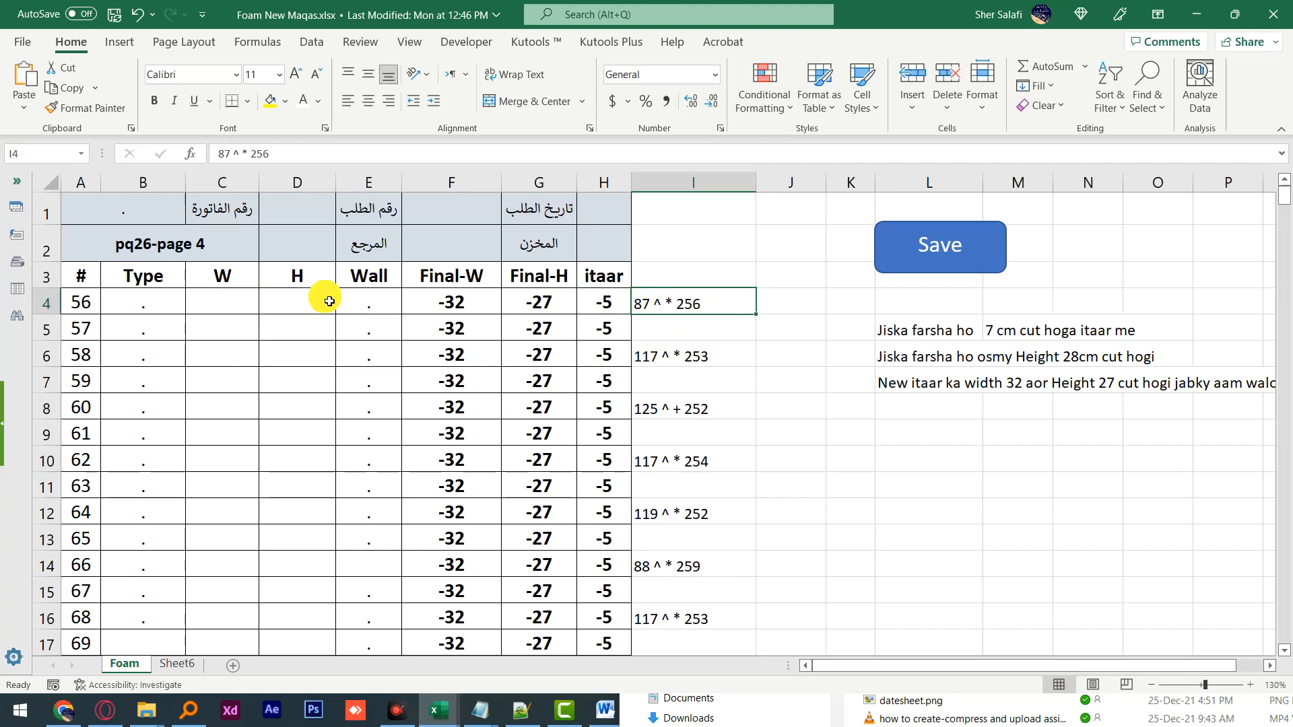
{"action": "left_click", "coordinate": [236, 308]}
{"action": "type", "text": "87"}
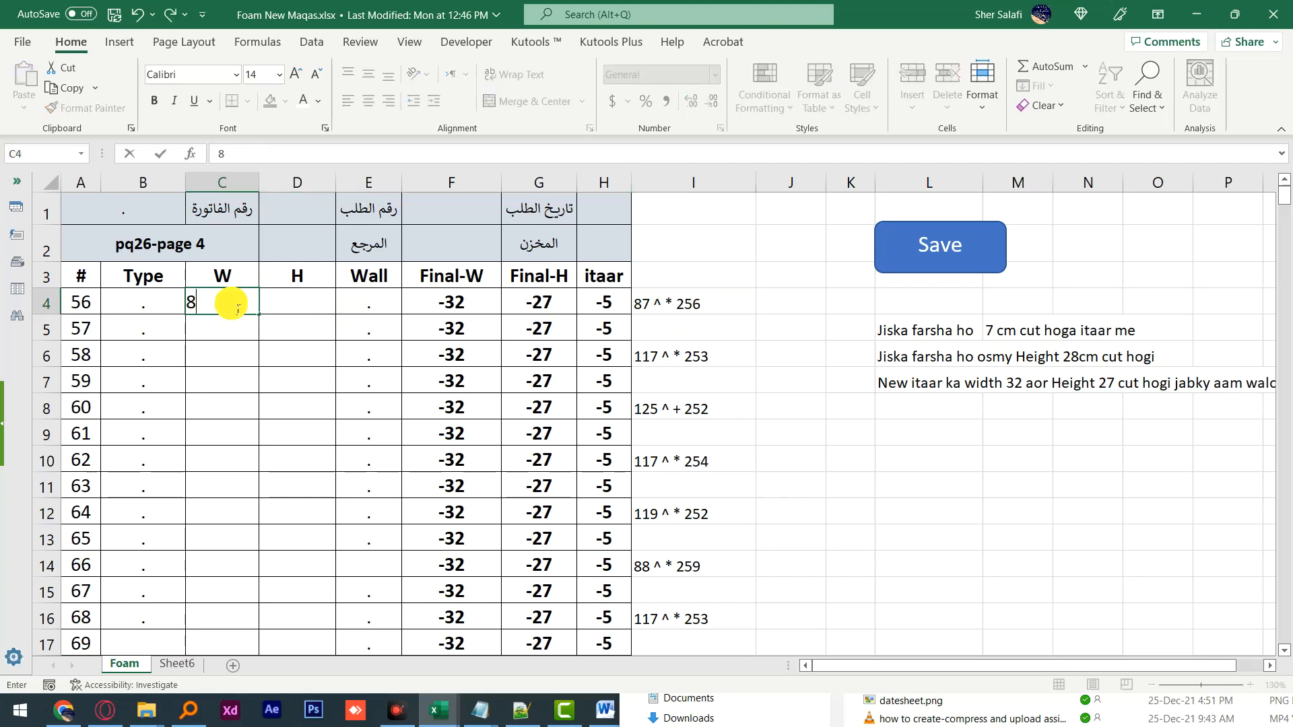
{"action": "left_click", "coordinate": [290, 304]}
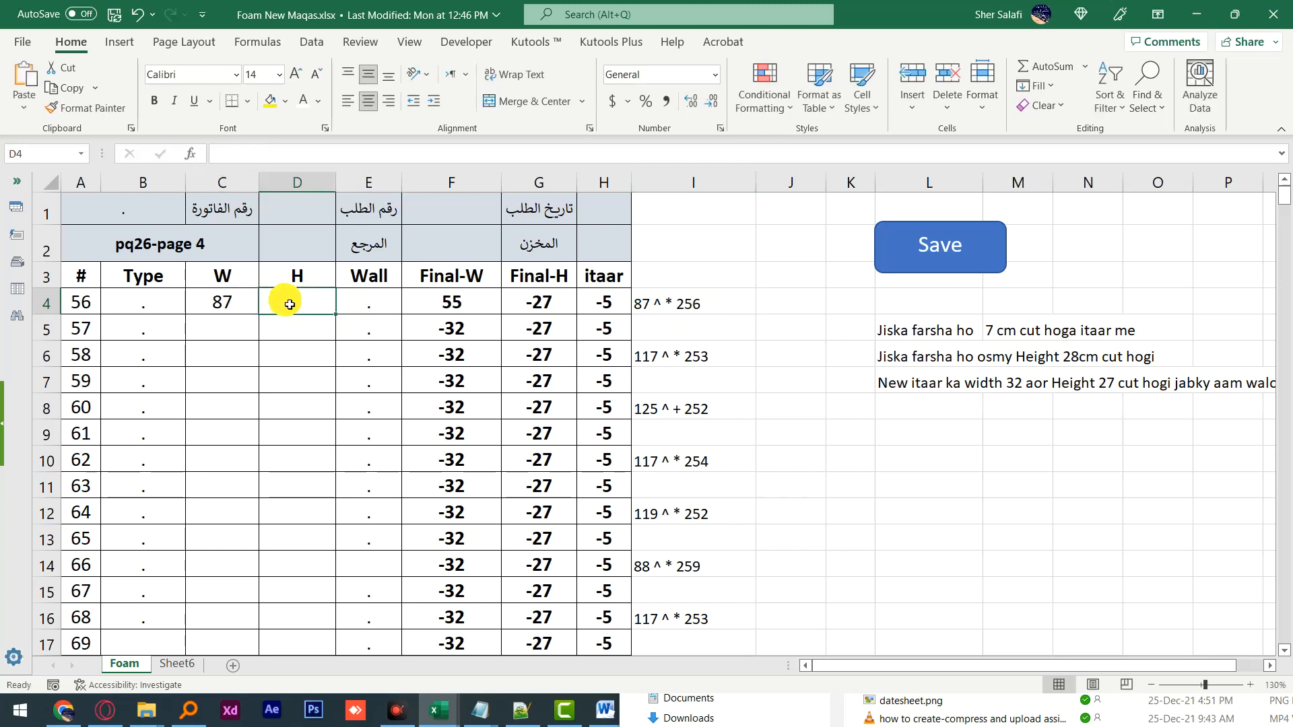
{"action": "type", "text": "256"}
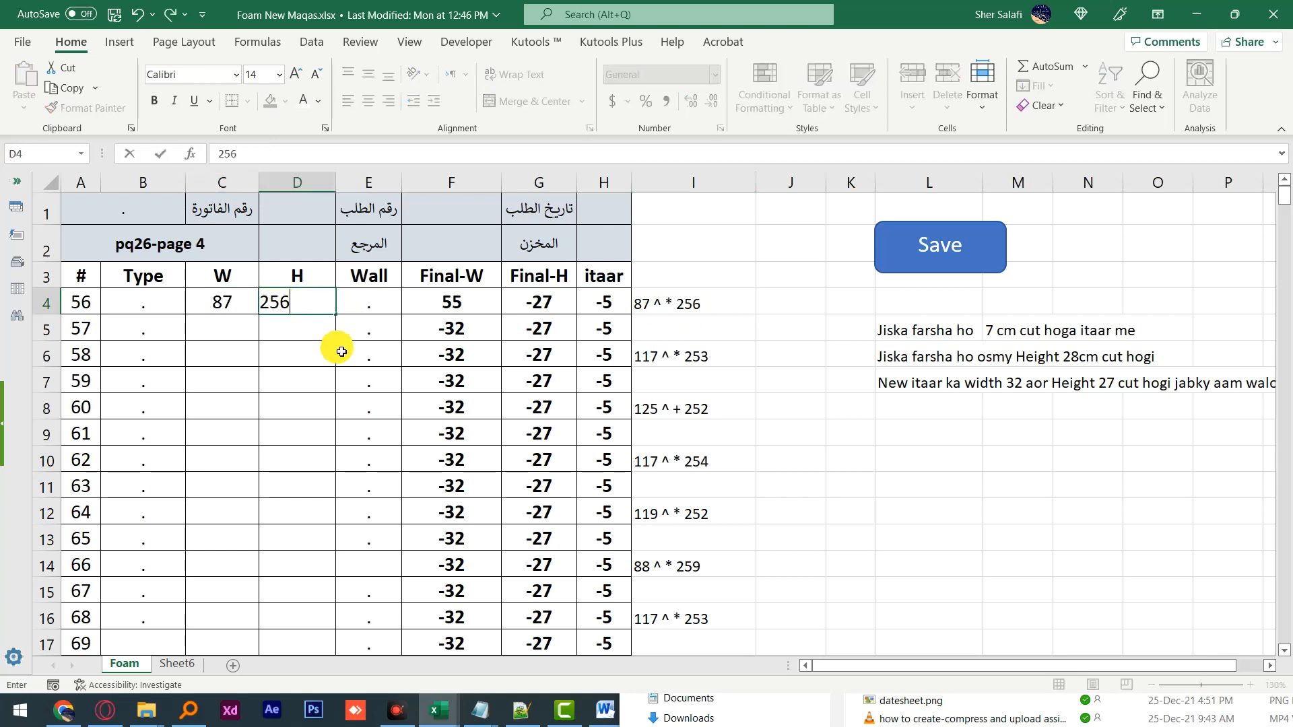
{"action": "left_click", "coordinate": [317, 333]}
Step: Scroll through the sheet and inspect the width-by-height notes in column I
{"action": "scroll", "coordinate": [672, 357], "scroll_direction": "down", "scroll_amount": 1}
{"action": "scroll", "coordinate": [672, 357], "scroll_direction": "down", "scroll_amount": 12}
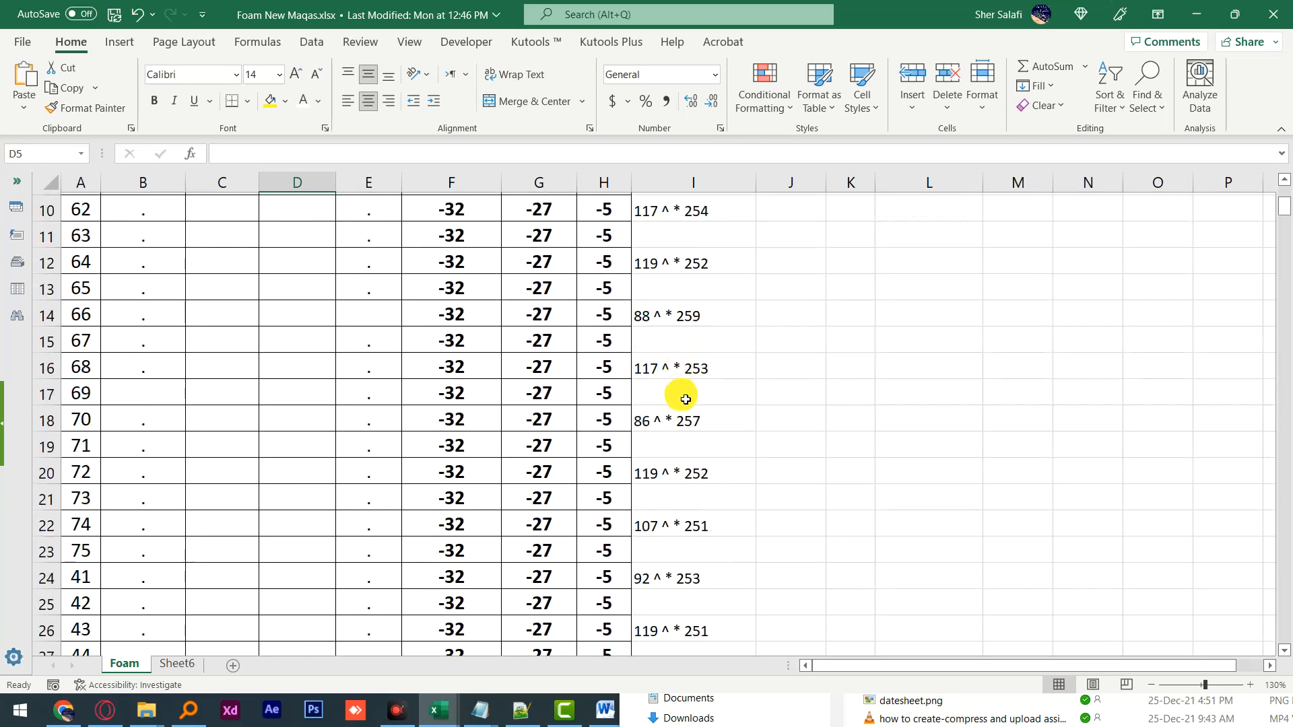
{"action": "scroll", "coordinate": [681, 499], "scroll_direction": "up", "scroll_amount": 4}
{"action": "scroll", "coordinate": [686, 490], "scroll_direction": "up", "scroll_amount": 6}
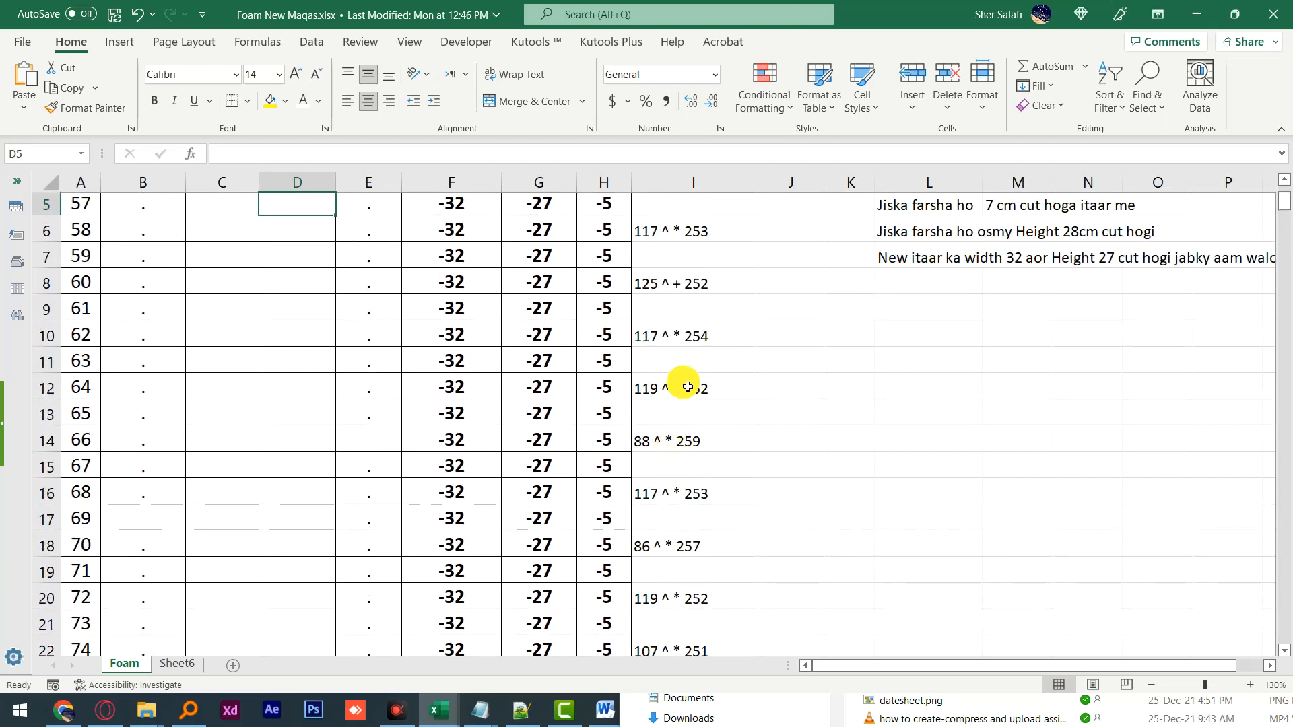
{"action": "scroll", "coordinate": [687, 384], "scroll_direction": "up", "scroll_amount": 2}
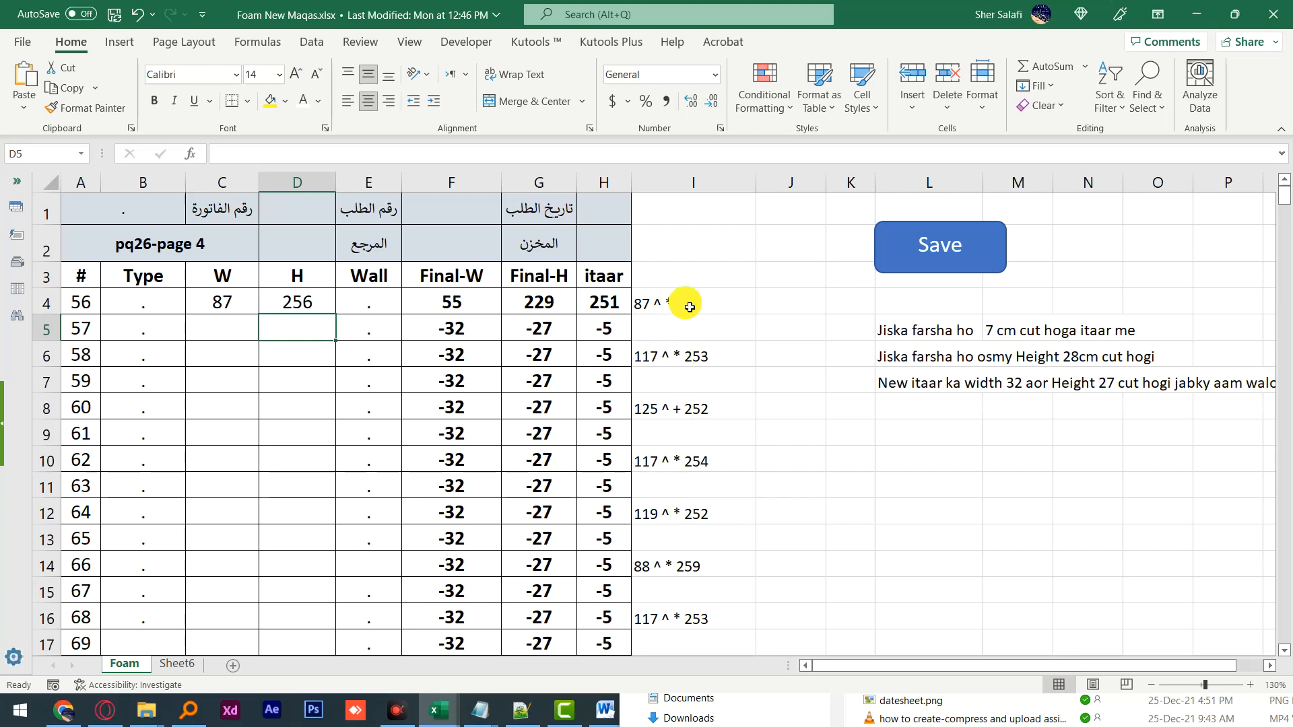
{"action": "scroll", "coordinate": [687, 310], "scroll_direction": "down", "scroll_amount": 2}
{"action": "scroll", "coordinate": [667, 326], "scroll_direction": "up", "scroll_amount": 2}
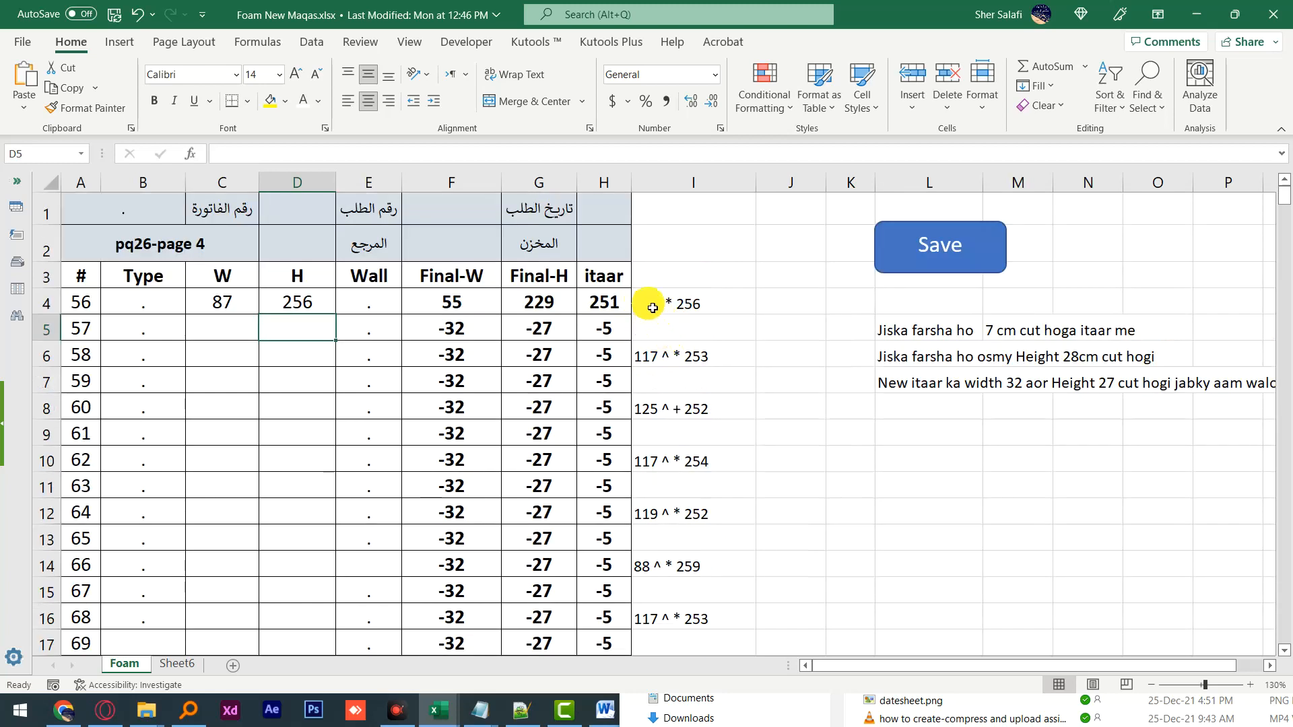
{"action": "left_click", "coordinate": [651, 307]}
{"action": "left_click", "coordinate": [648, 355]}
{"action": "left_click", "coordinate": [644, 410]}
{"action": "left_click", "coordinate": [660, 466]}
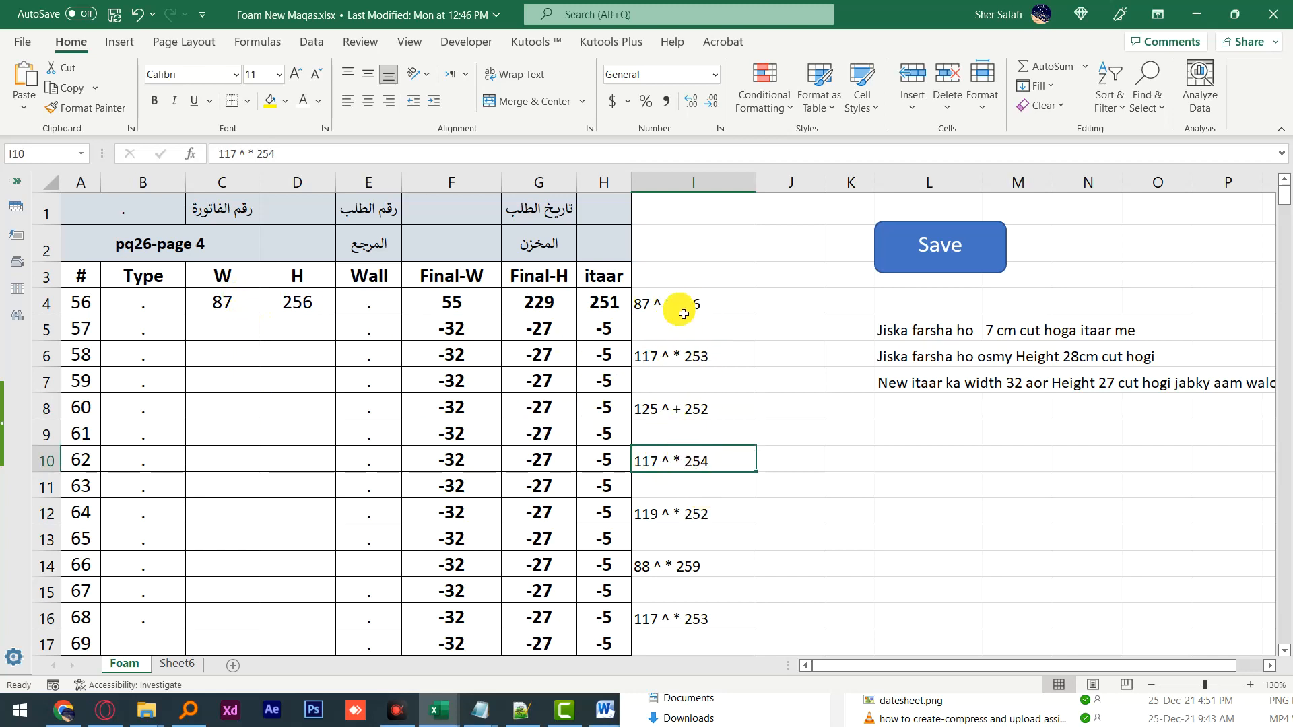
Step: Copy the column I notes from row 4 to row 46 into column J
{"action": "left_click_drag", "start_coordinate": [681, 300], "coordinate": [673, 510]}
{"action": "scroll", "coordinate": [700, 446], "scroll_direction": "up", "scroll_amount": 11}
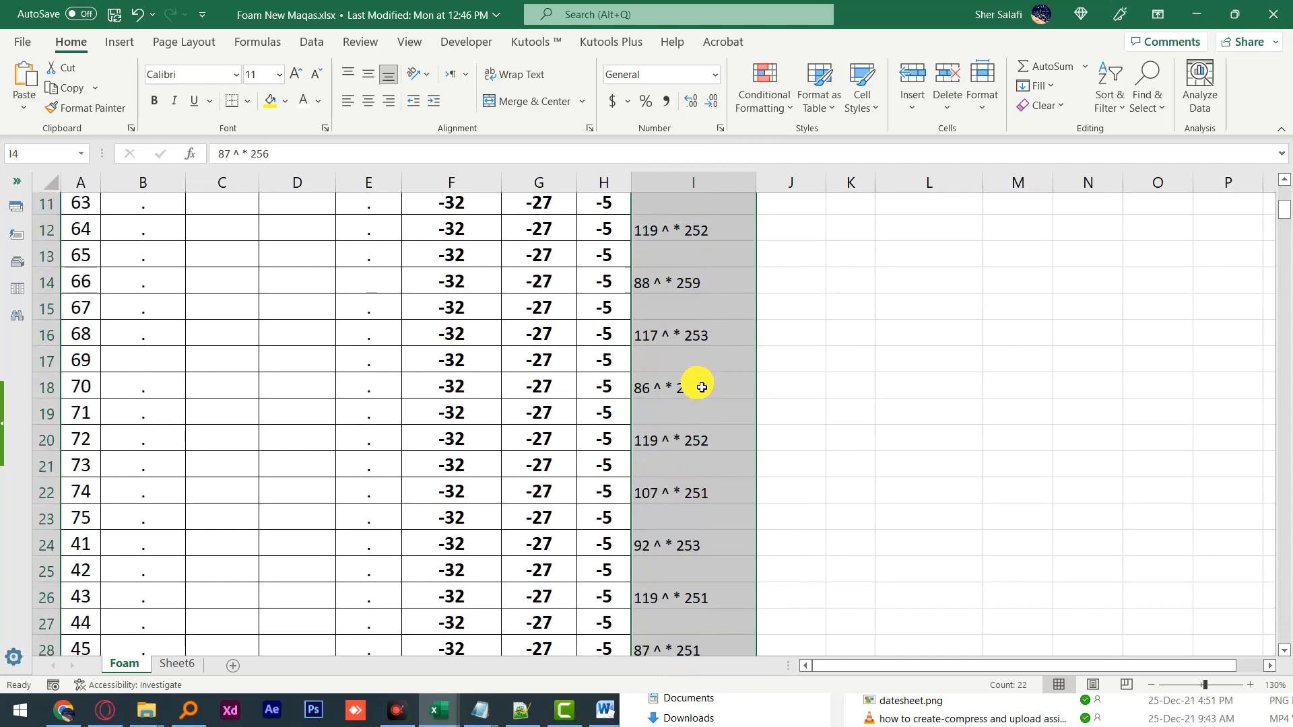
{"action": "key", "text": "ctrl+c"}
{"action": "left_click", "coordinate": [792, 305]}
{"action": "key", "text": "ctrl+v"}
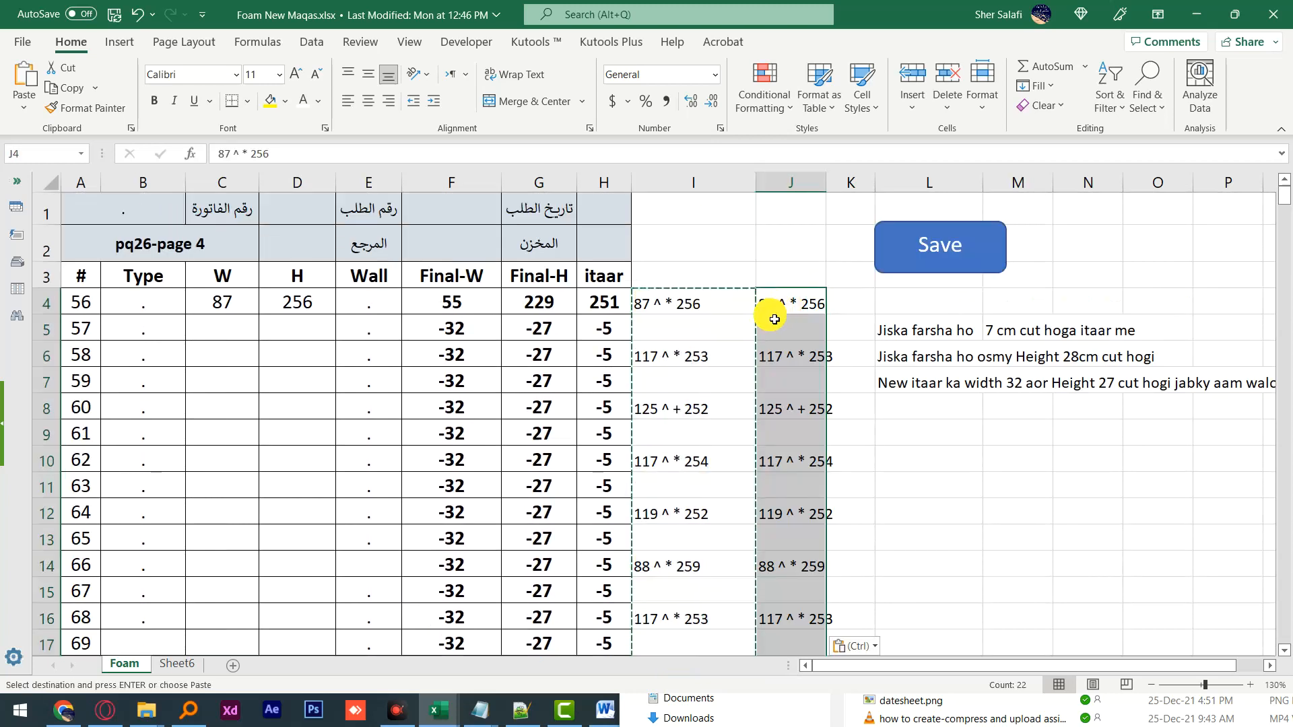
Step: Replace ^* with nothing in the column I notes, keeping only the widths
{"action": "left_click_drag", "start_coordinate": [702, 302], "coordinate": [680, 473]}
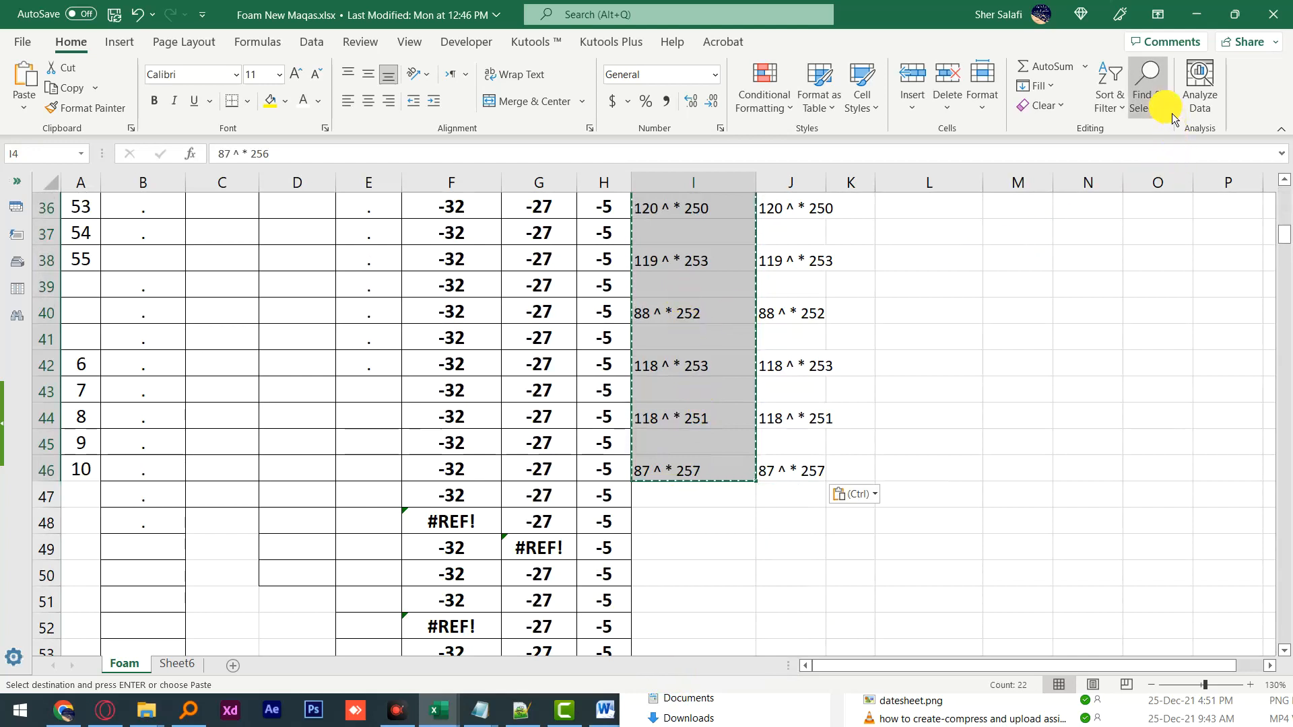
{"action": "left_click", "coordinate": [1150, 84]}
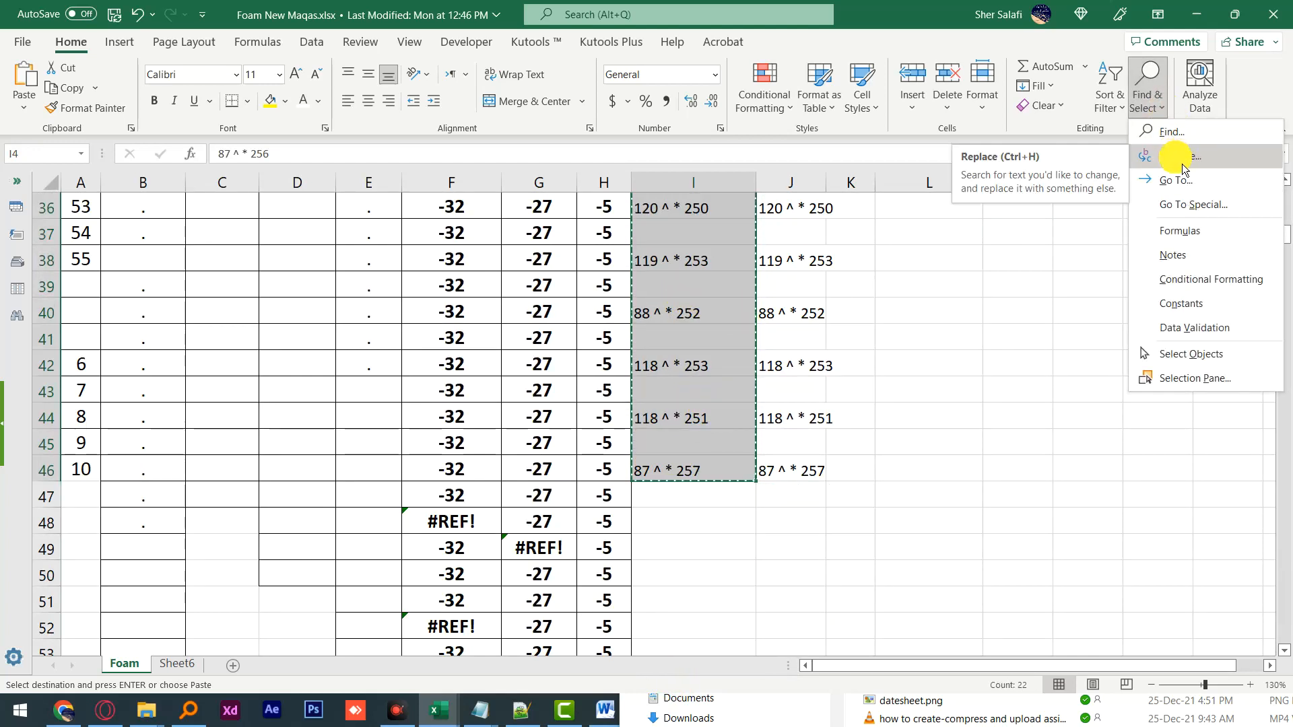
{"action": "left_click", "coordinate": [1177, 156]}
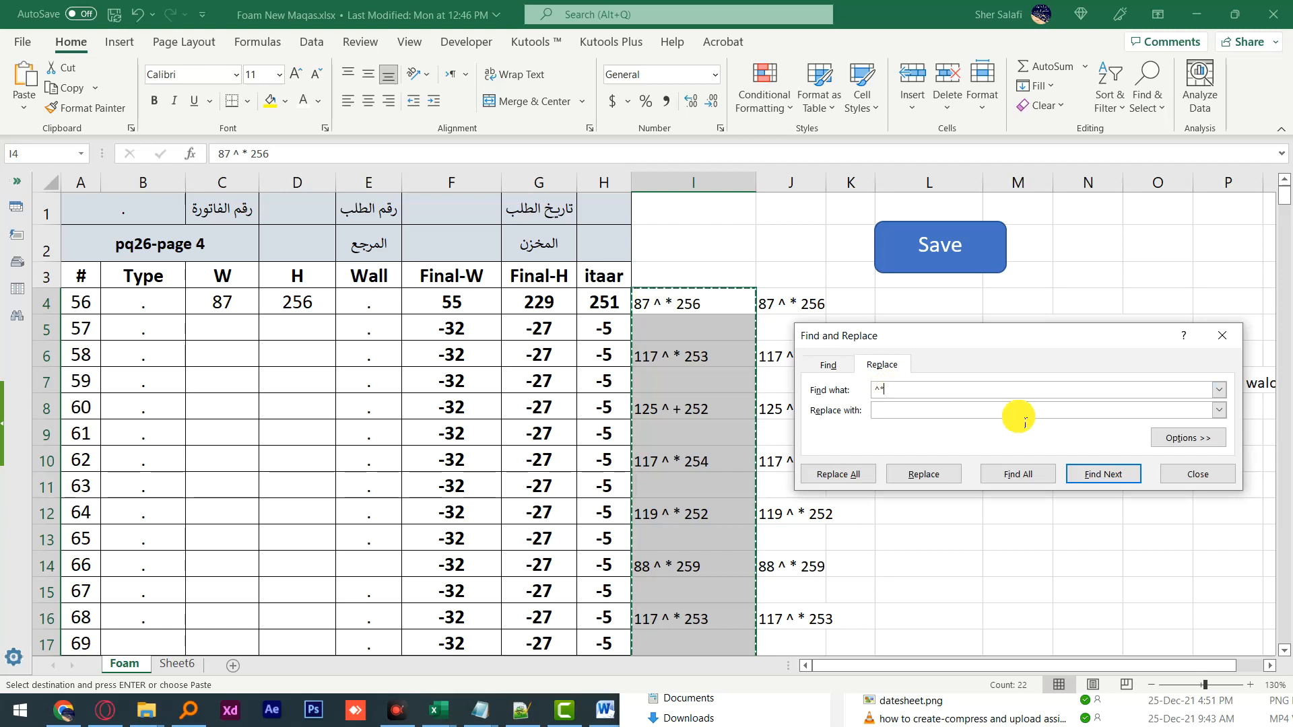
{"action": "type", "text": "^"}
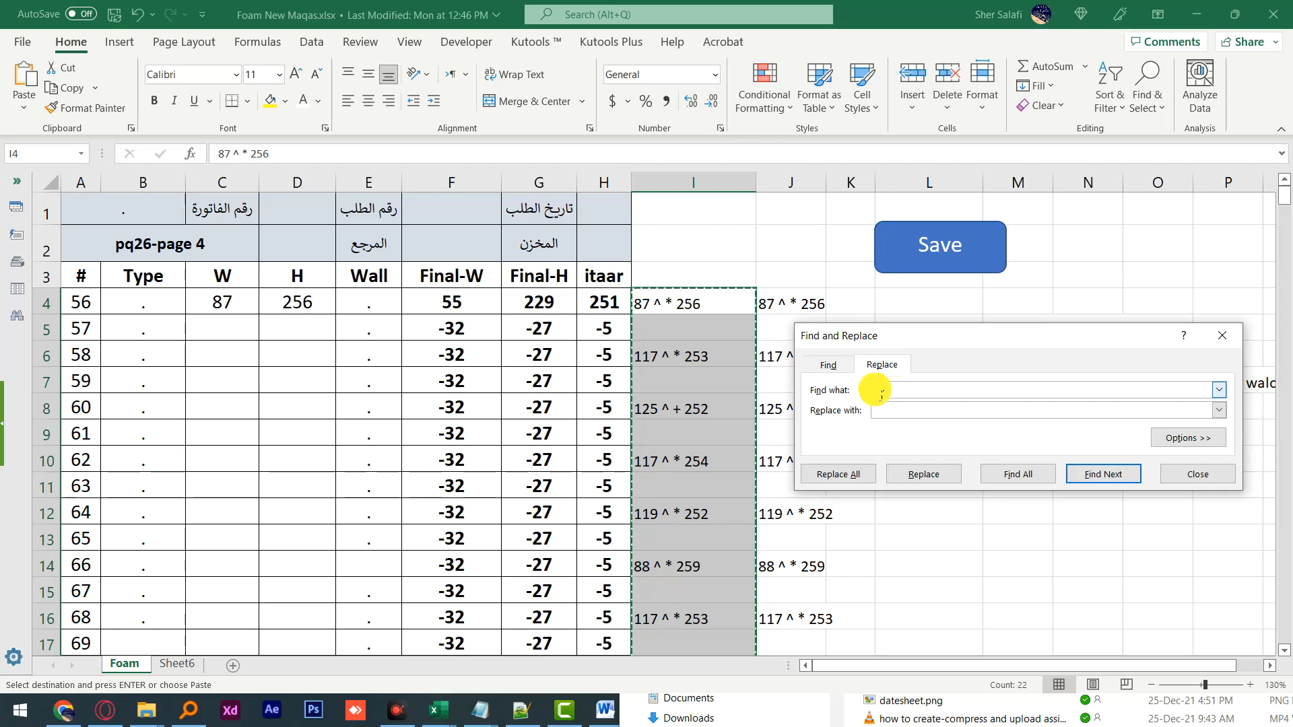
{"action": "type", "text": "*"}
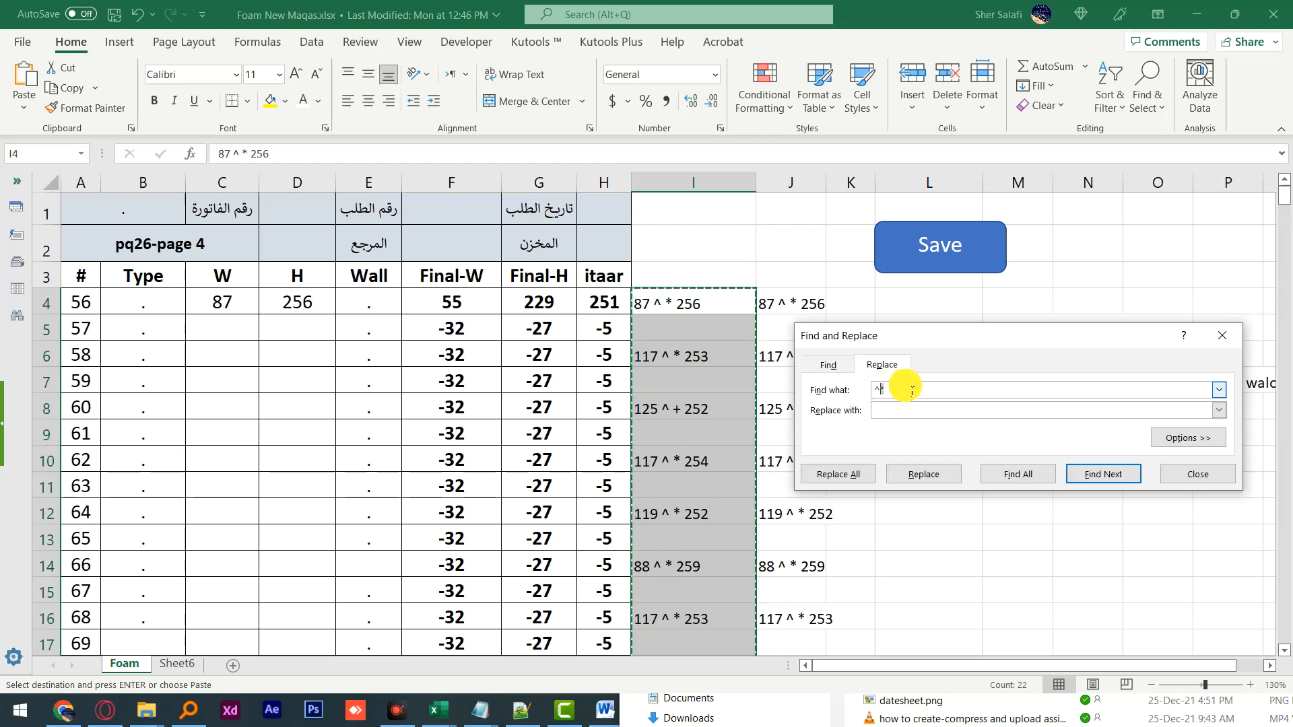
{"action": "left_click", "coordinate": [1104, 480]}
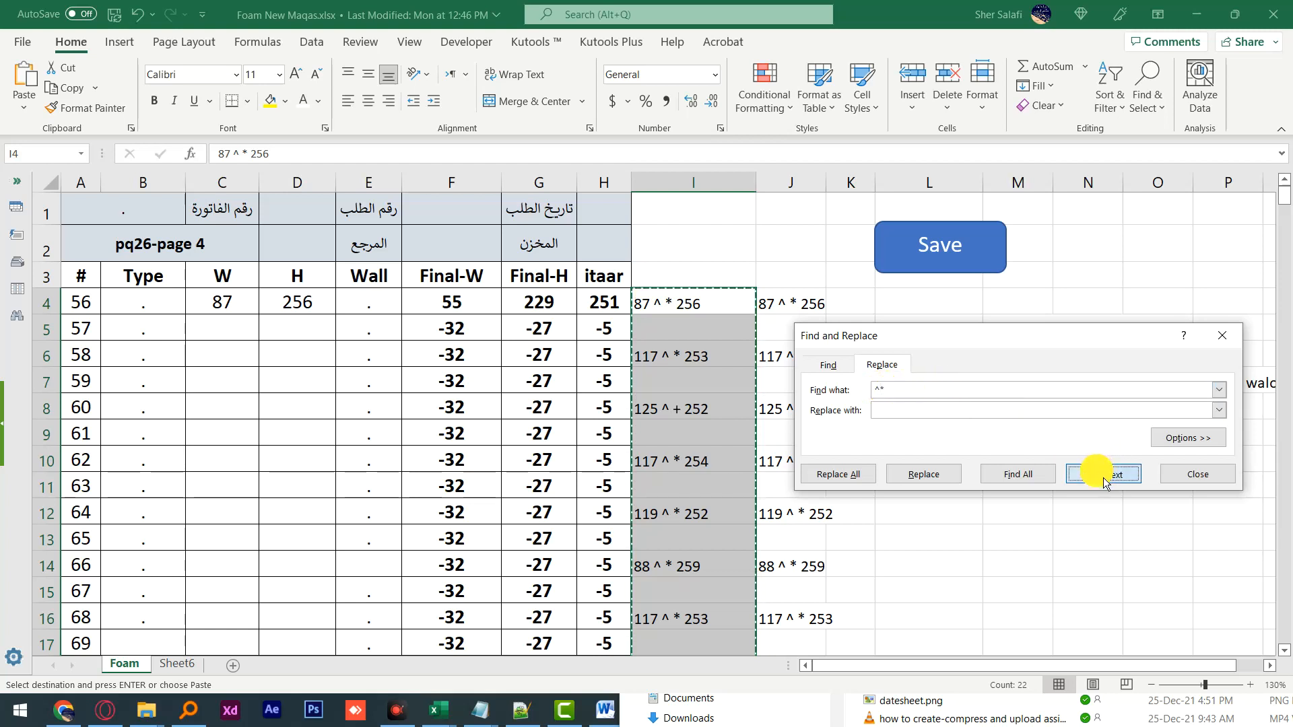
{"action": "left_click", "coordinate": [935, 480]}
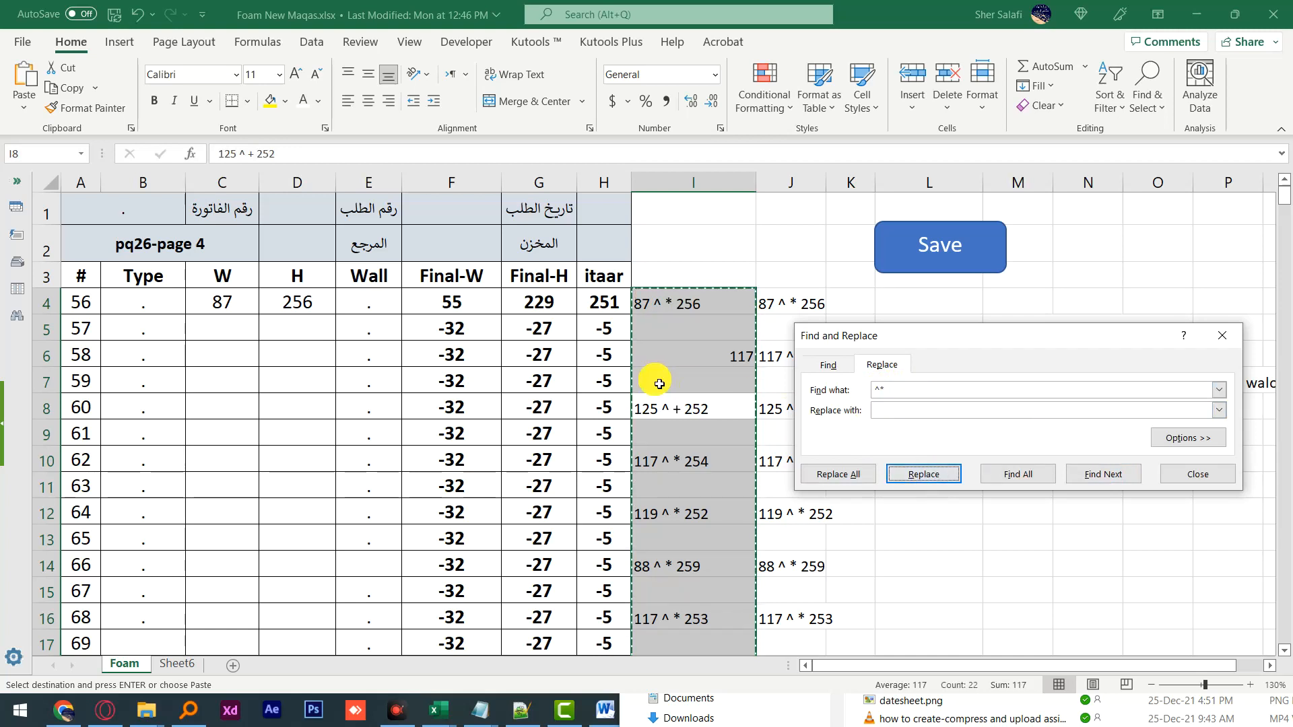
{"action": "left_click", "coordinate": [850, 483]}
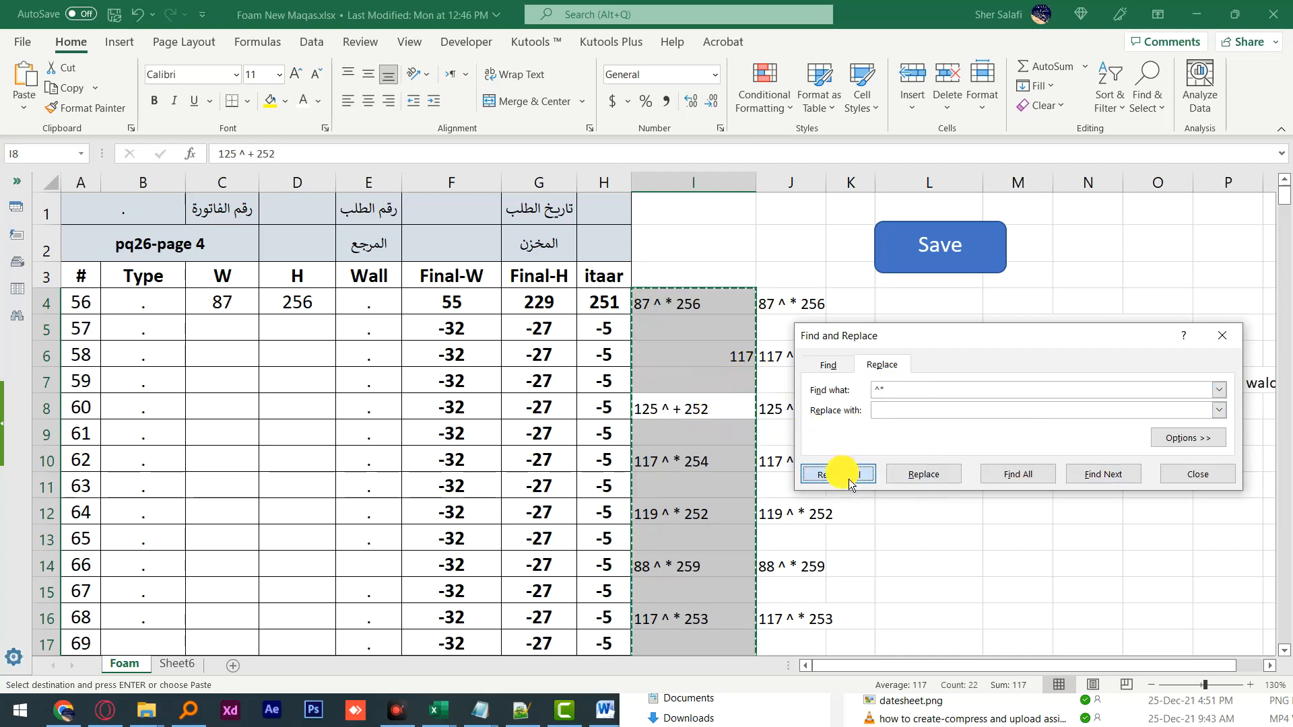
{"action": "left_click", "coordinate": [658, 402]}
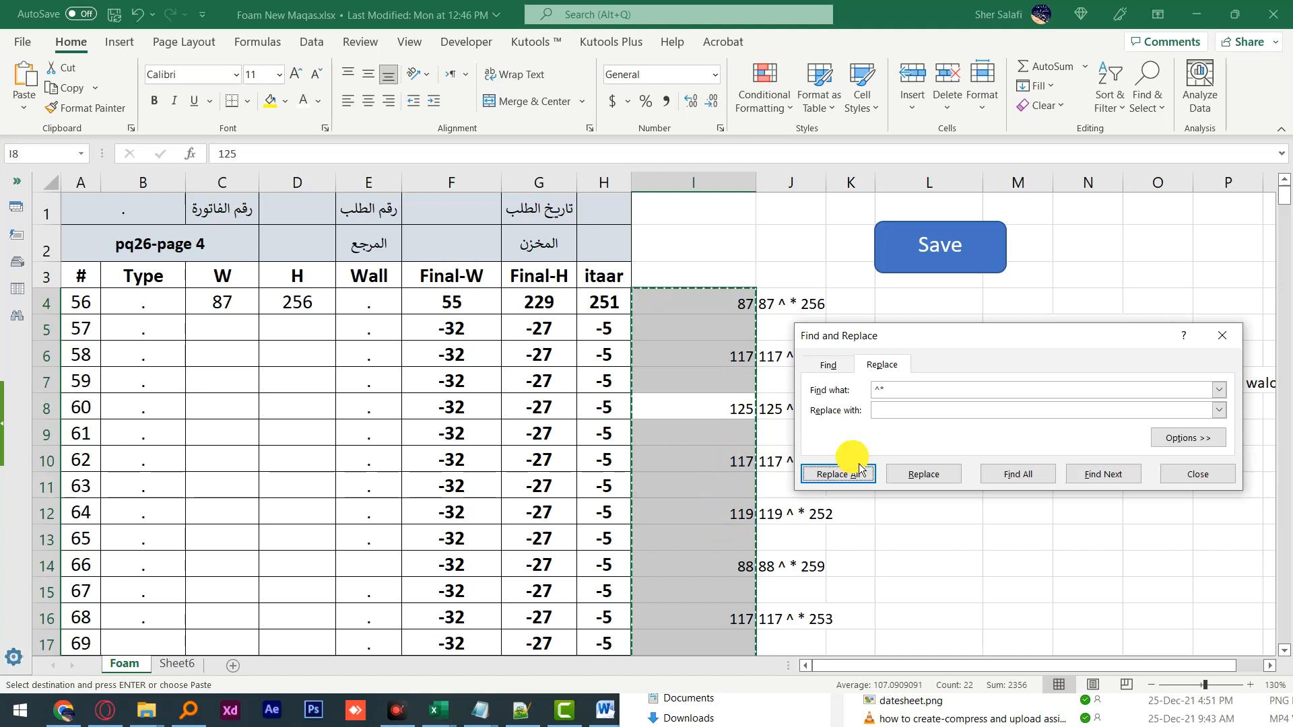
{"action": "left_click", "coordinate": [1175, 476]}
Step: Replace *^ with nothing in the copied column J notes, keeping the heights after the asterisk
{"action": "left_click_drag", "start_coordinate": [797, 314], "coordinate": [799, 581]}
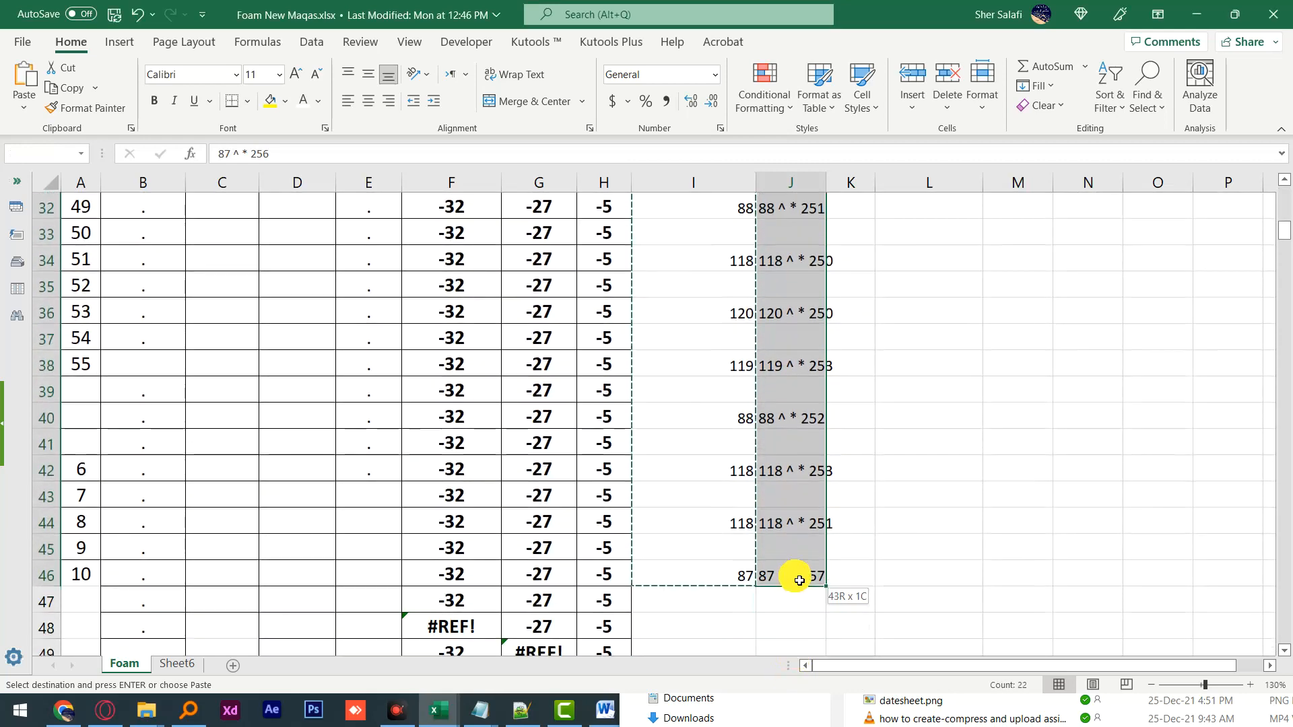
{"action": "left_click", "coordinate": [1149, 88]}
{"action": "left_click", "coordinate": [1159, 159]}
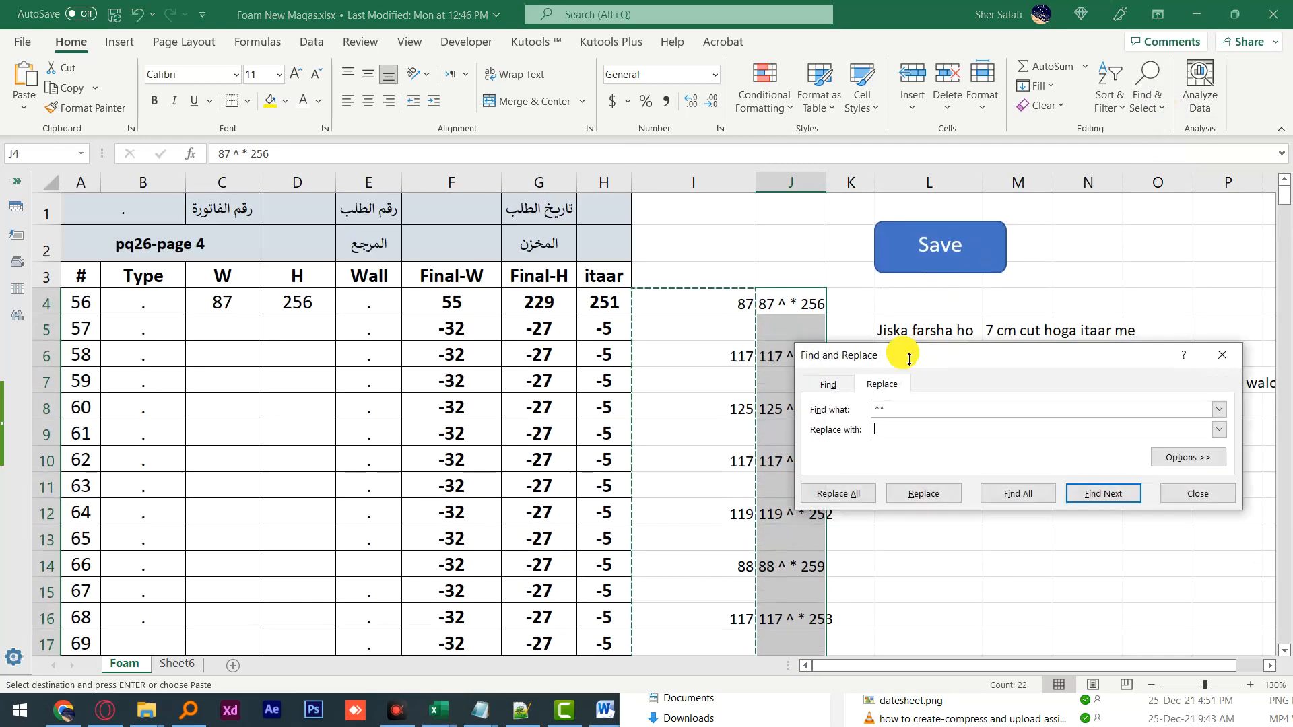
{"action": "left_click_drag", "start_coordinate": [902, 417], "coordinate": [872, 421]}
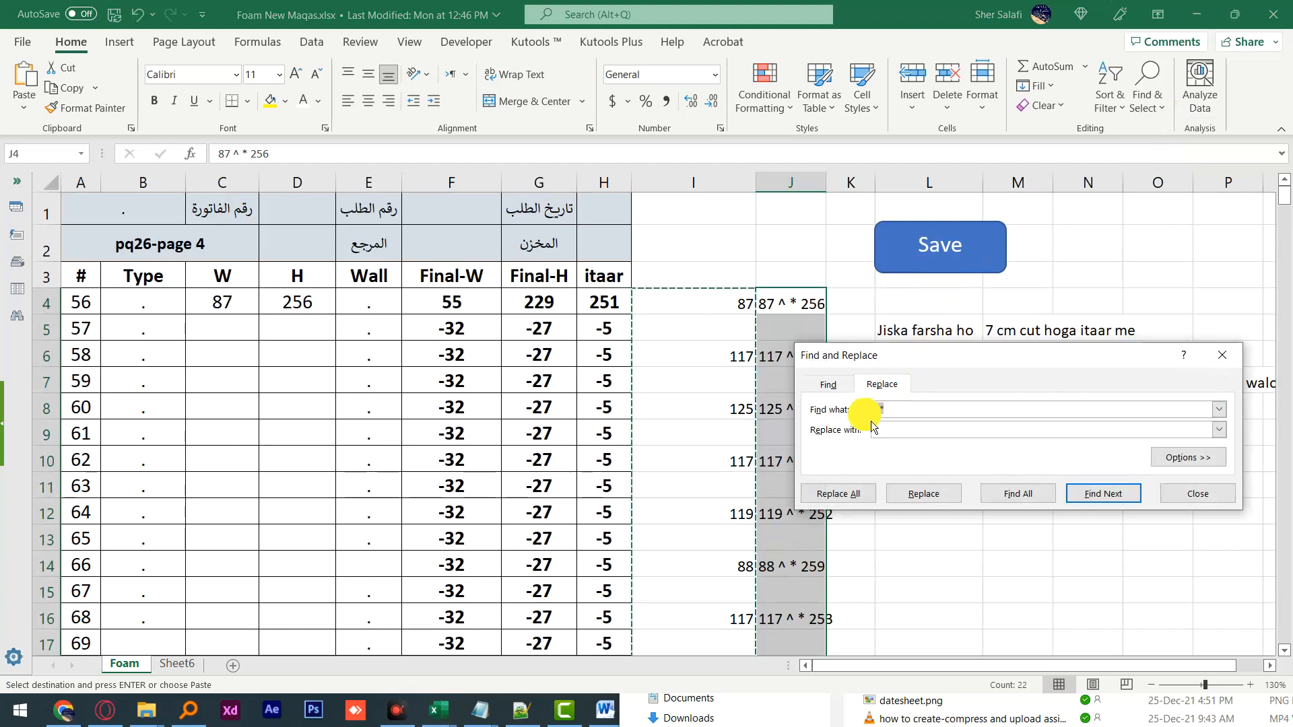
{"action": "type", "text": "^"}
{"action": "key", "text": "Home"}
{"action": "type", "text": "*"}
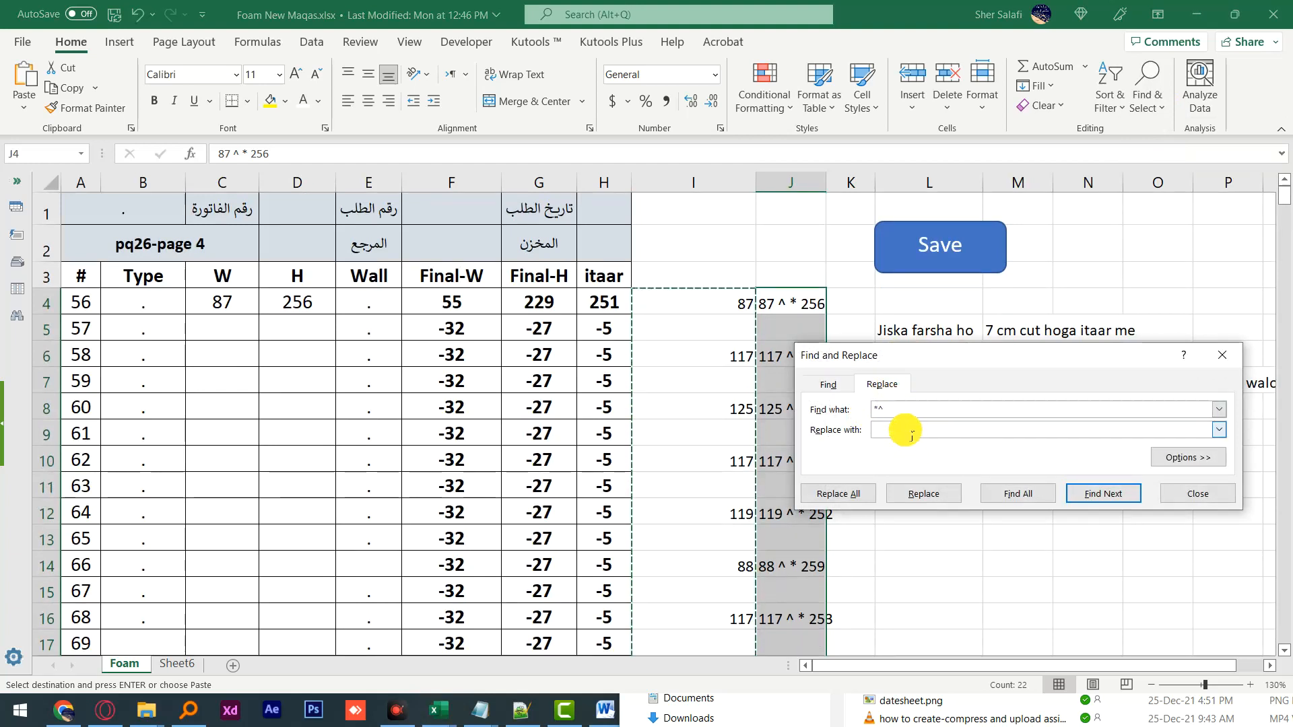
{"action": "left_click_drag", "start_coordinate": [947, 371], "coordinate": [413, 404]}
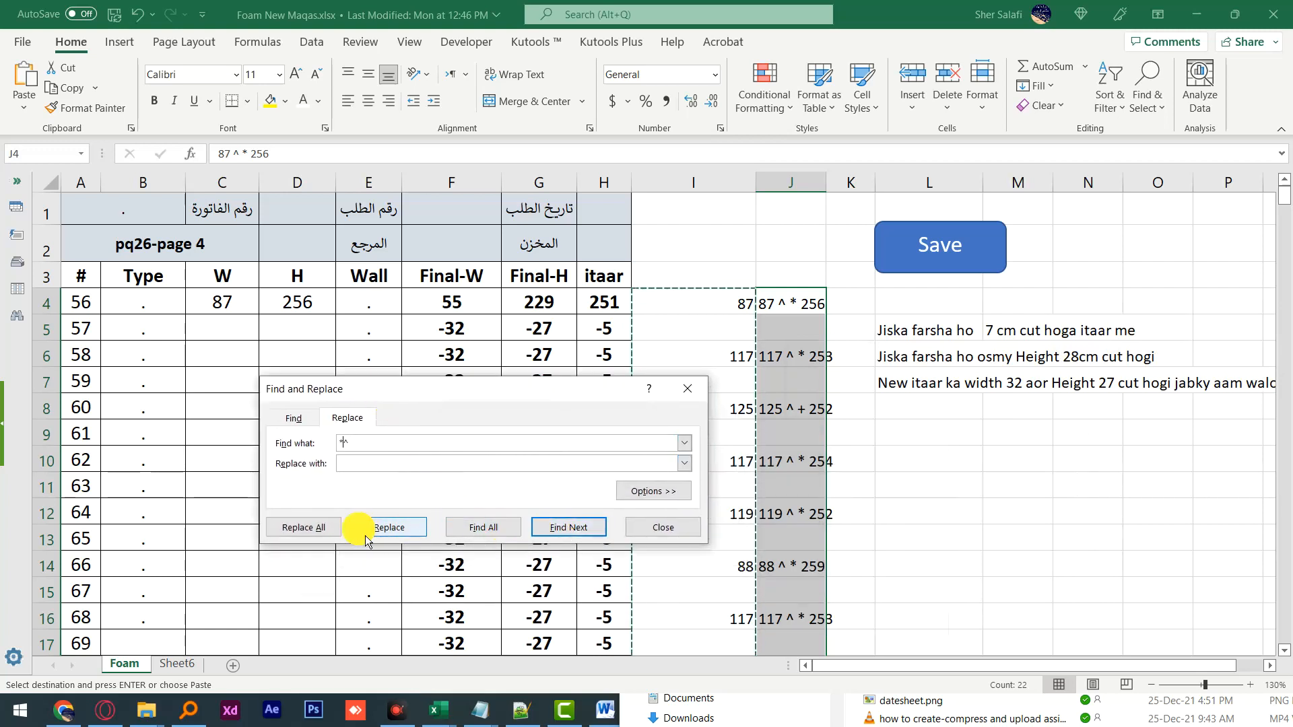
{"action": "left_click", "coordinate": [390, 532]}
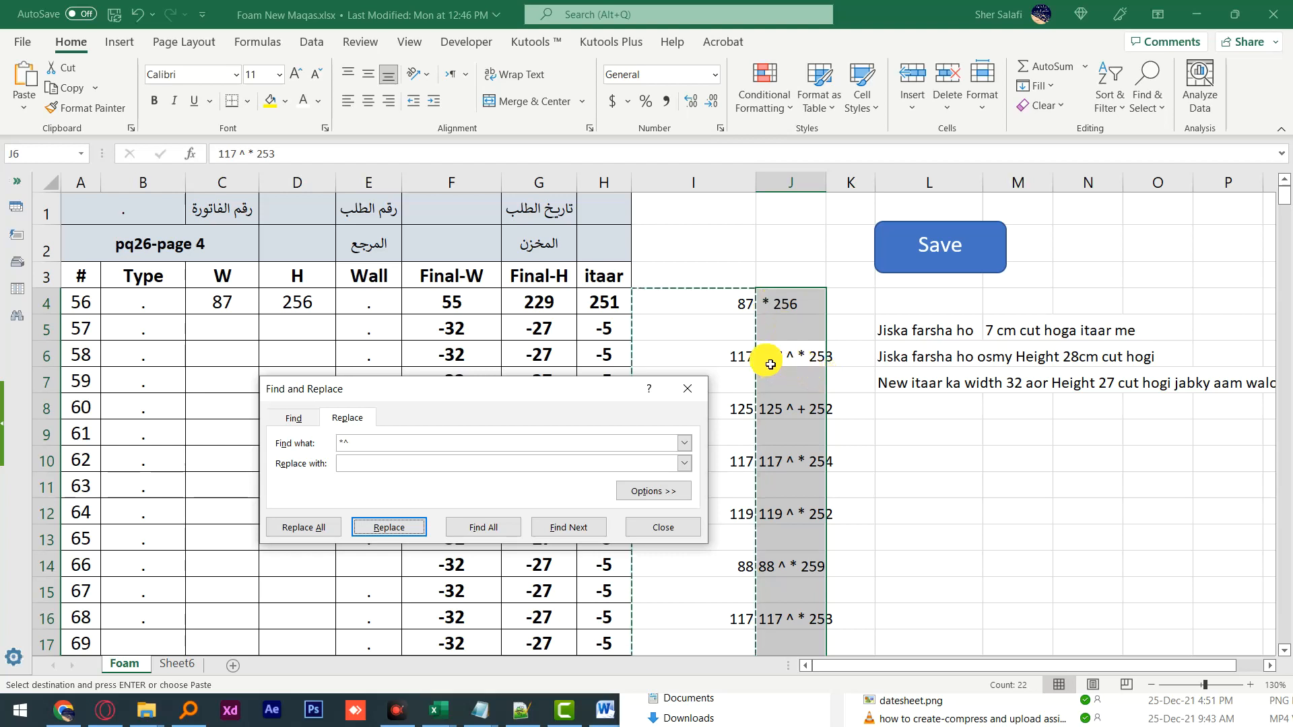
{"action": "left_click", "coordinate": [316, 529]}
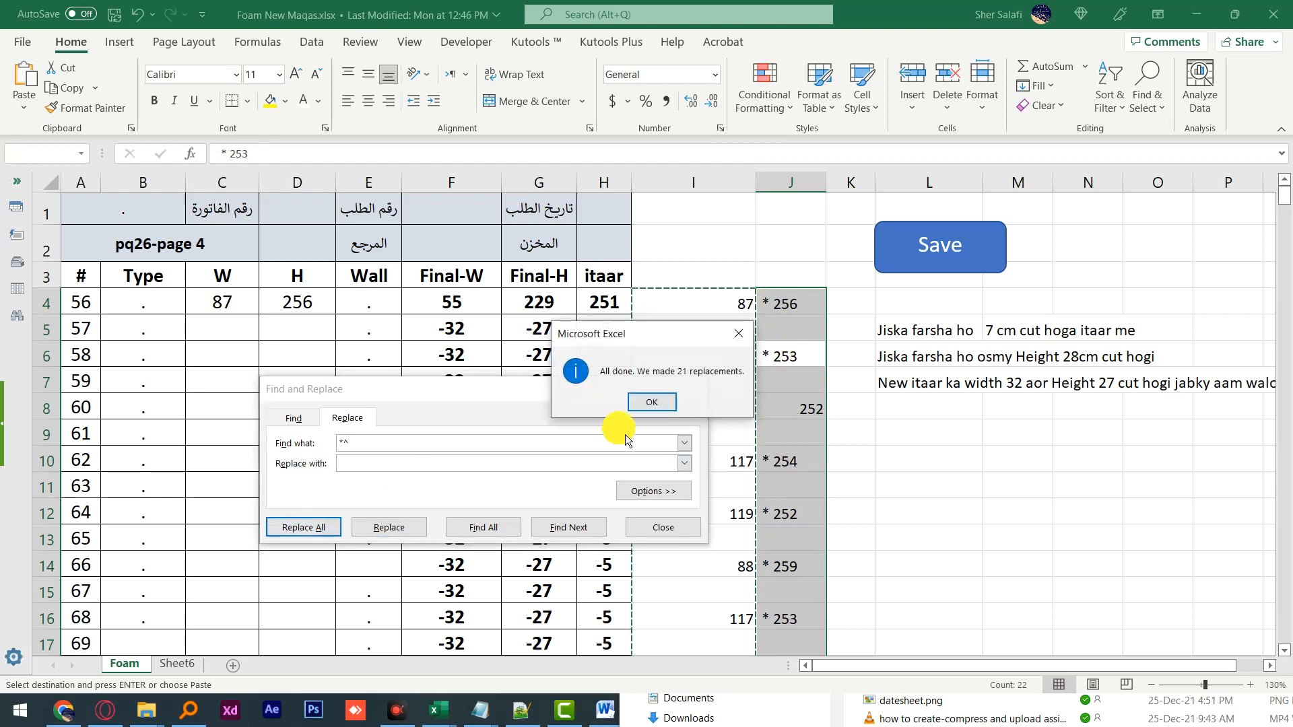
{"action": "left_click", "coordinate": [667, 404]}
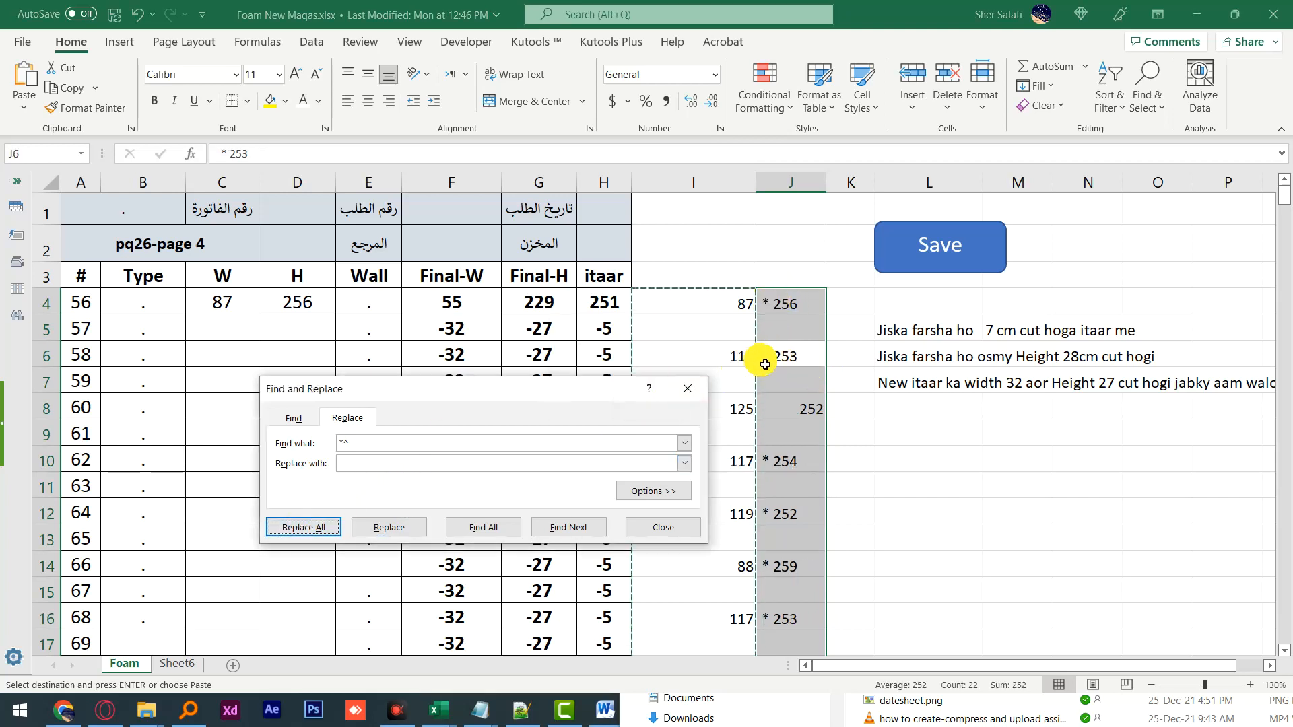
Step: Replace all * with nothing in column J, then undo that replacement
{"action": "left_click", "coordinate": [326, 443]}
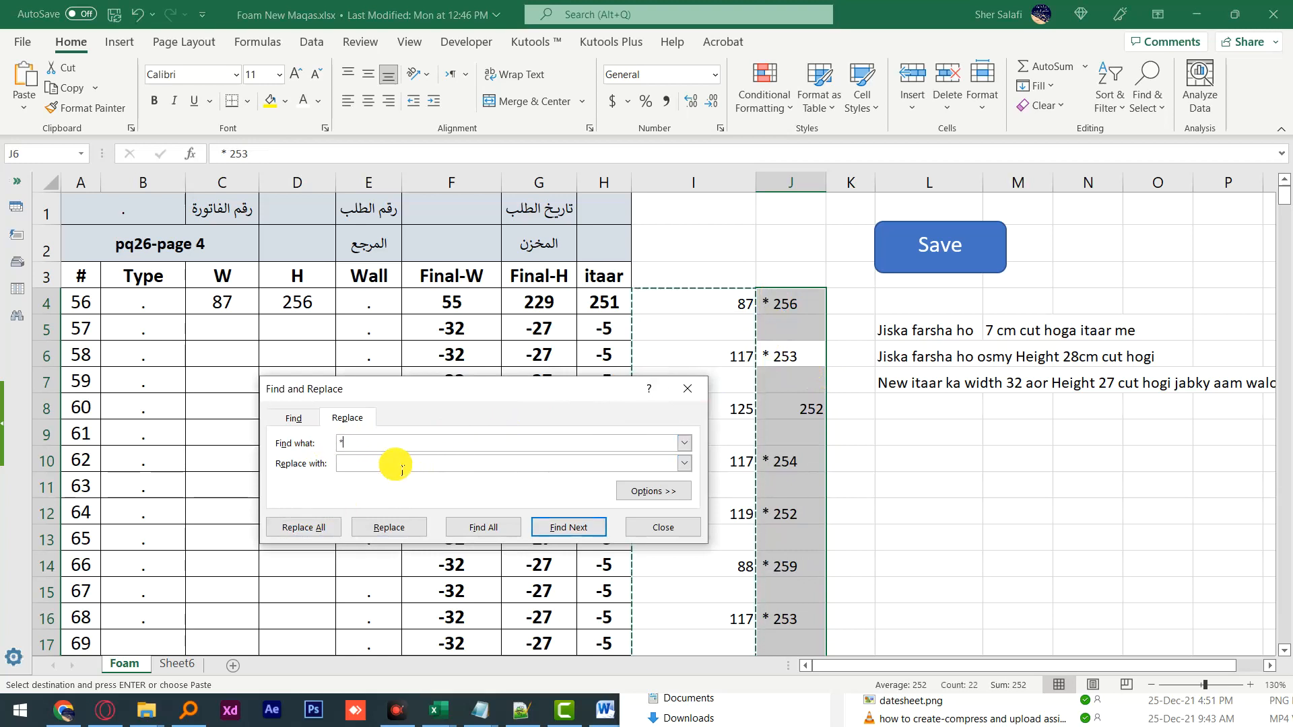
{"action": "left_click", "coordinate": [322, 532]}
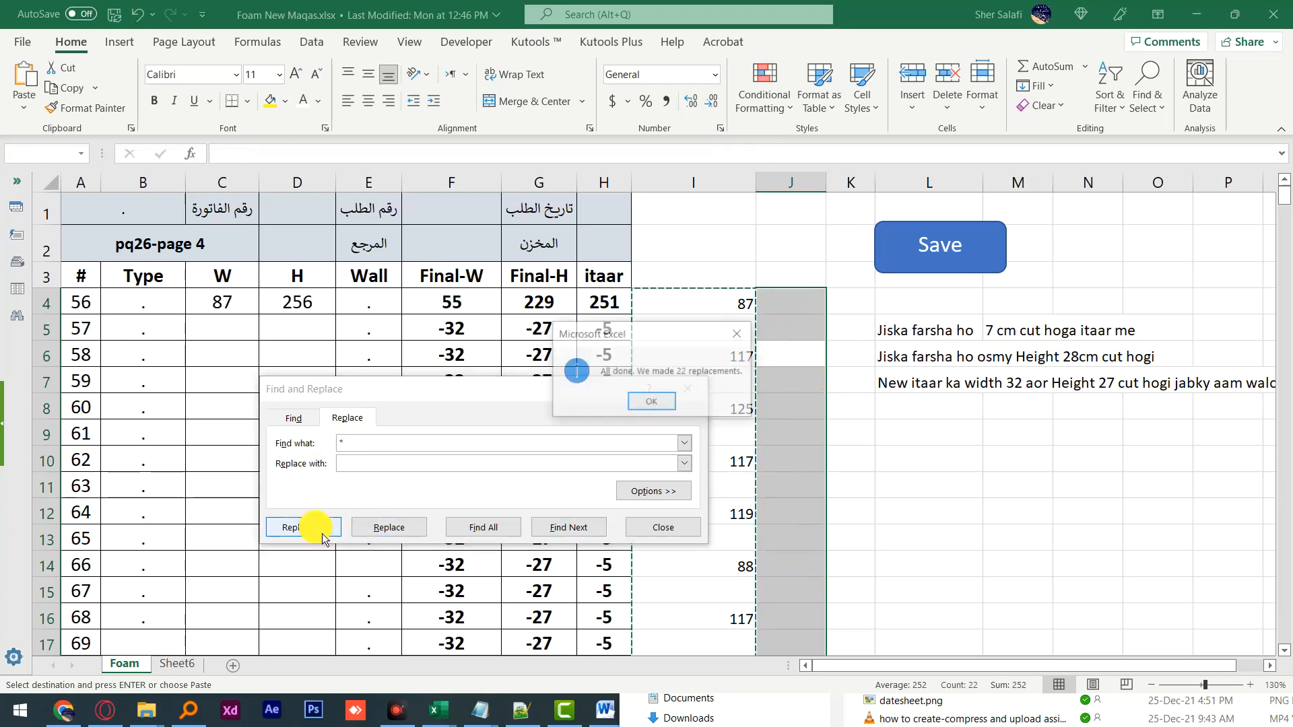
{"action": "left_click", "coordinate": [674, 407]}
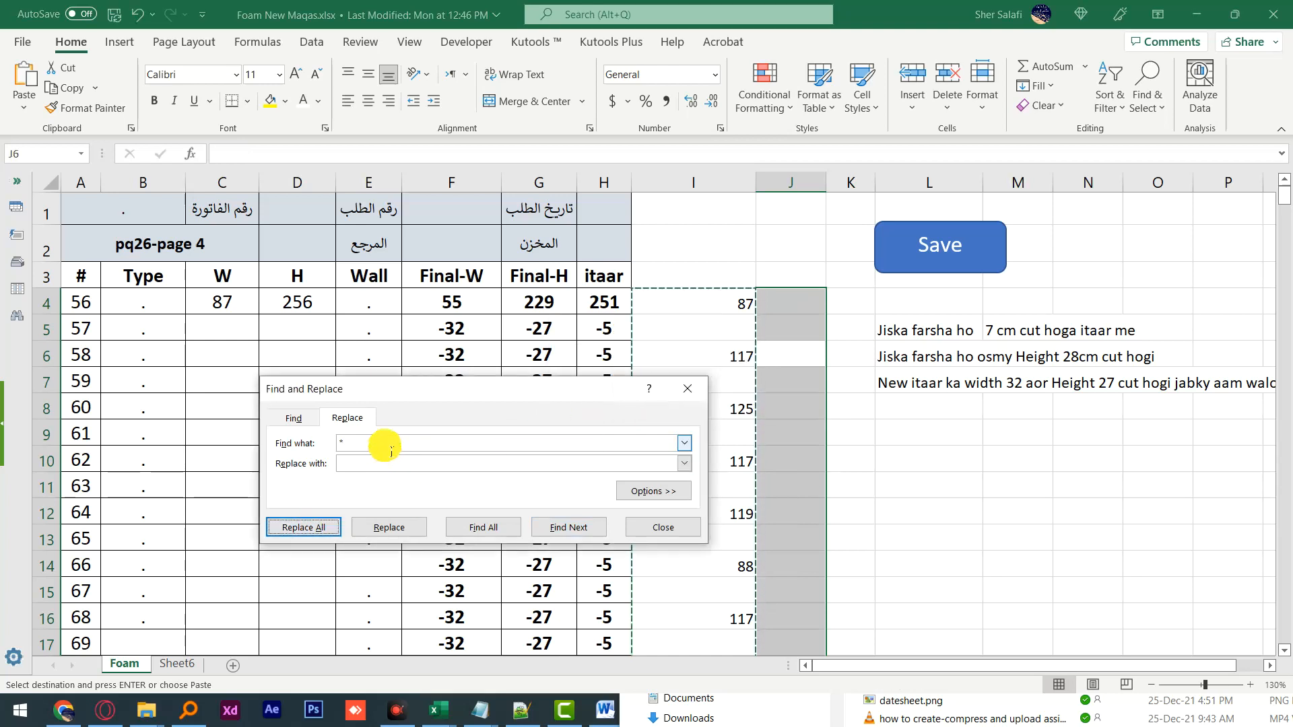
{"action": "left_click", "coordinate": [391, 450]}
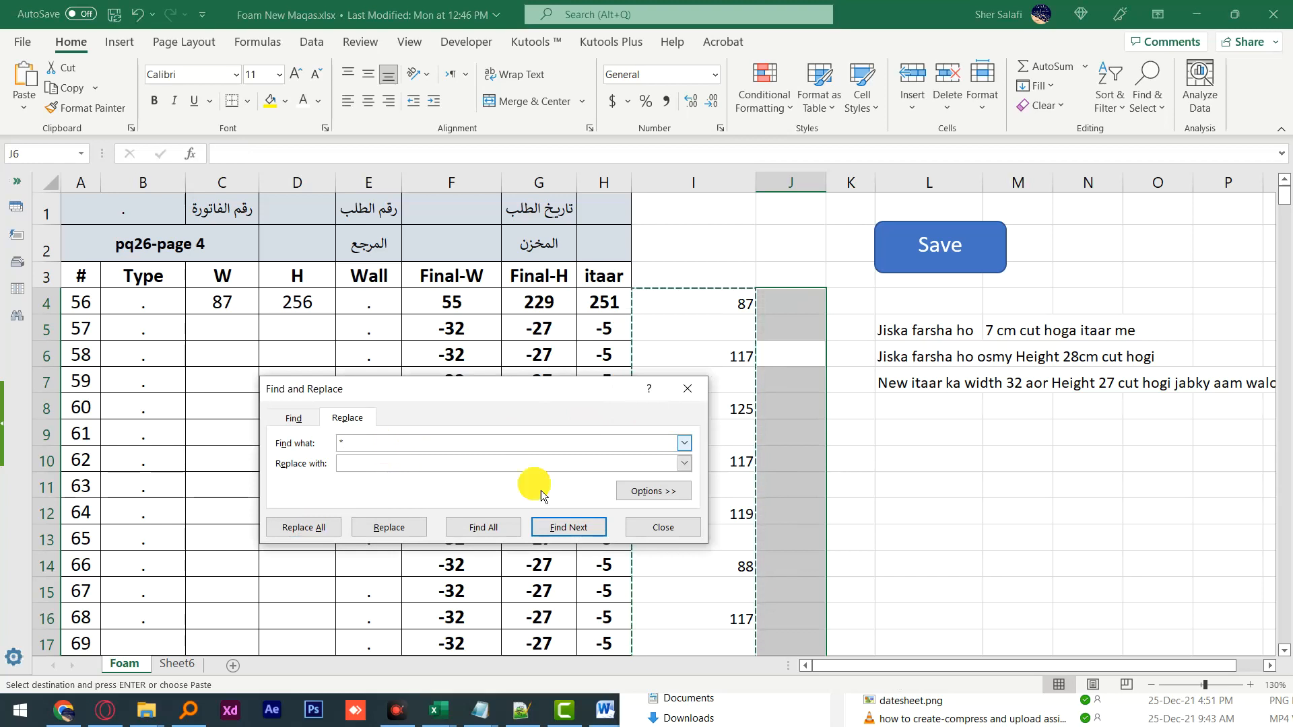
{"action": "left_click", "coordinate": [707, 351]}
{"action": "key", "text": "ctrl+z"}
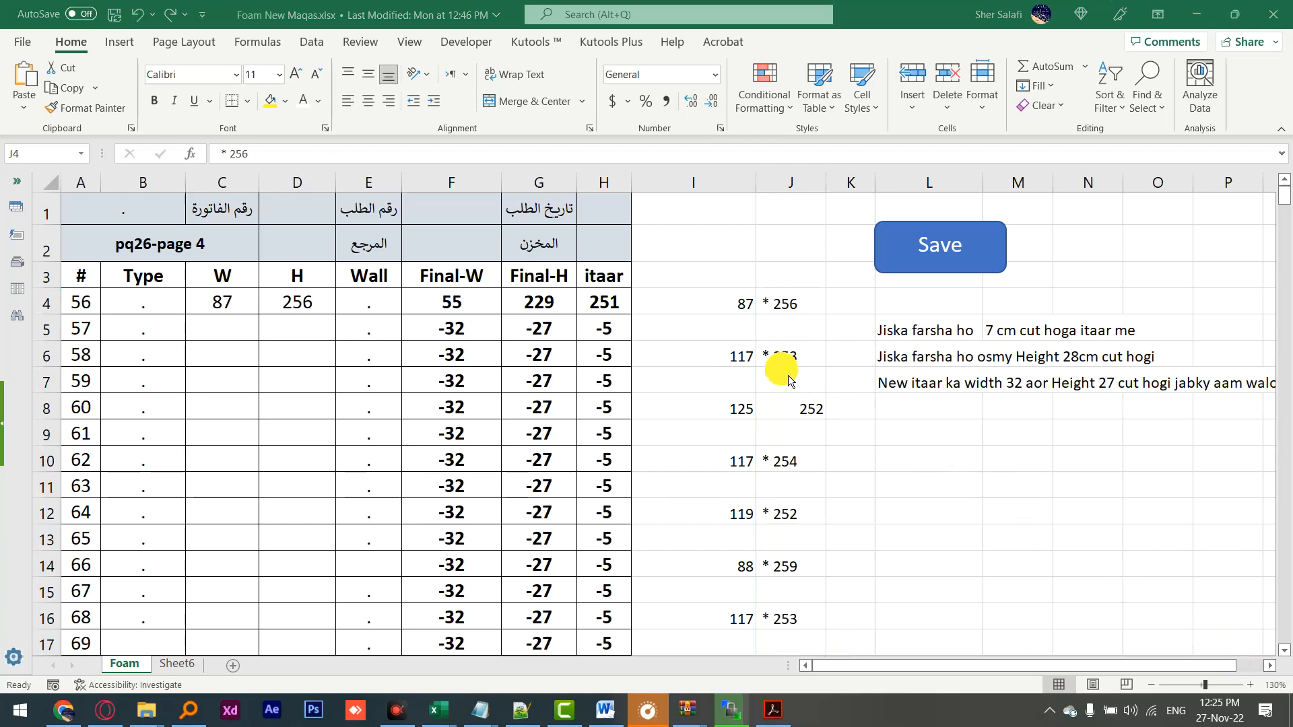
Step: Select the column J notes from row 4 down to row 46
{"action": "key", "text": "shift+Down"}
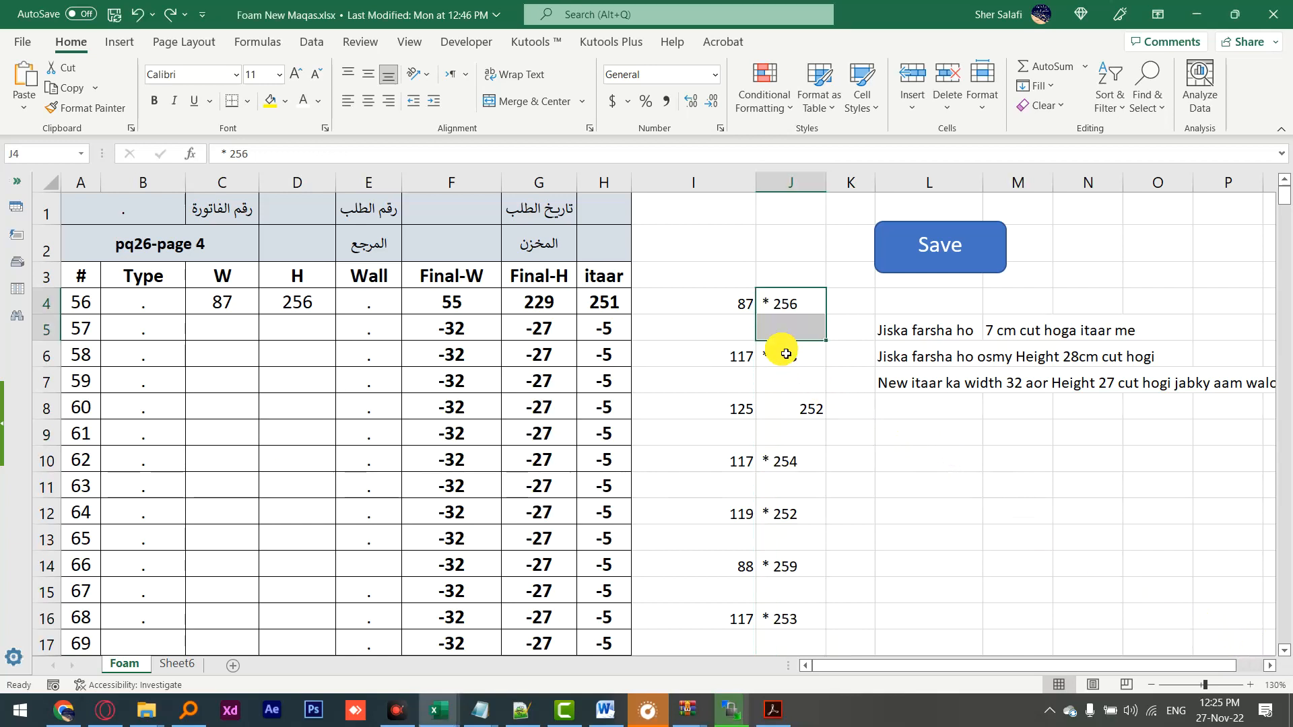
{"action": "mouse_move", "coordinate": [786, 306]}
{"action": "left_mouse_down"}
{"action": "mouse_move", "coordinate": [810, 676]}
{"action": "mouse_move", "coordinate": [794, 586]}
{"action": "mouse_move", "coordinate": [795, 700]}
{"action": "mouse_move", "coordinate": [757, 149]}
{"action": "mouse_move", "coordinate": [779, 294]}
{"action": "left_mouse_up"}
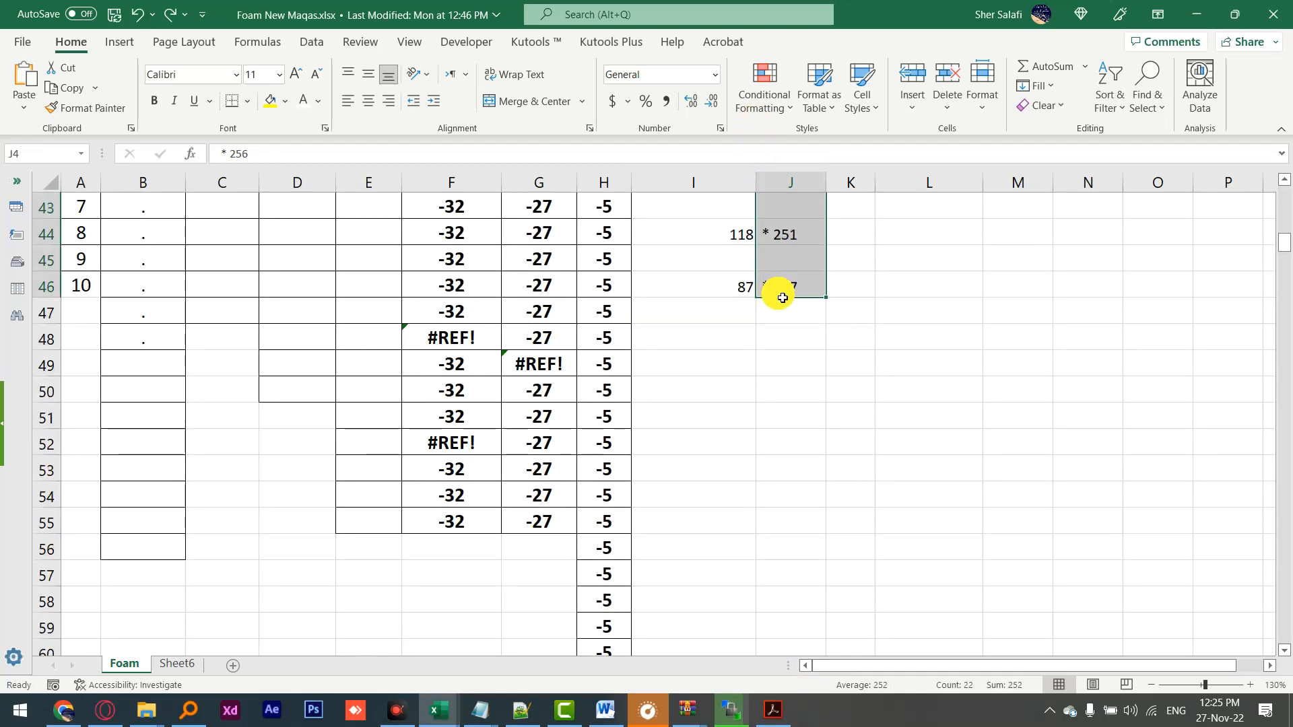
{"action": "left_click", "coordinate": [1148, 82]}
{"action": "left_click", "coordinate": [1175, 205]}
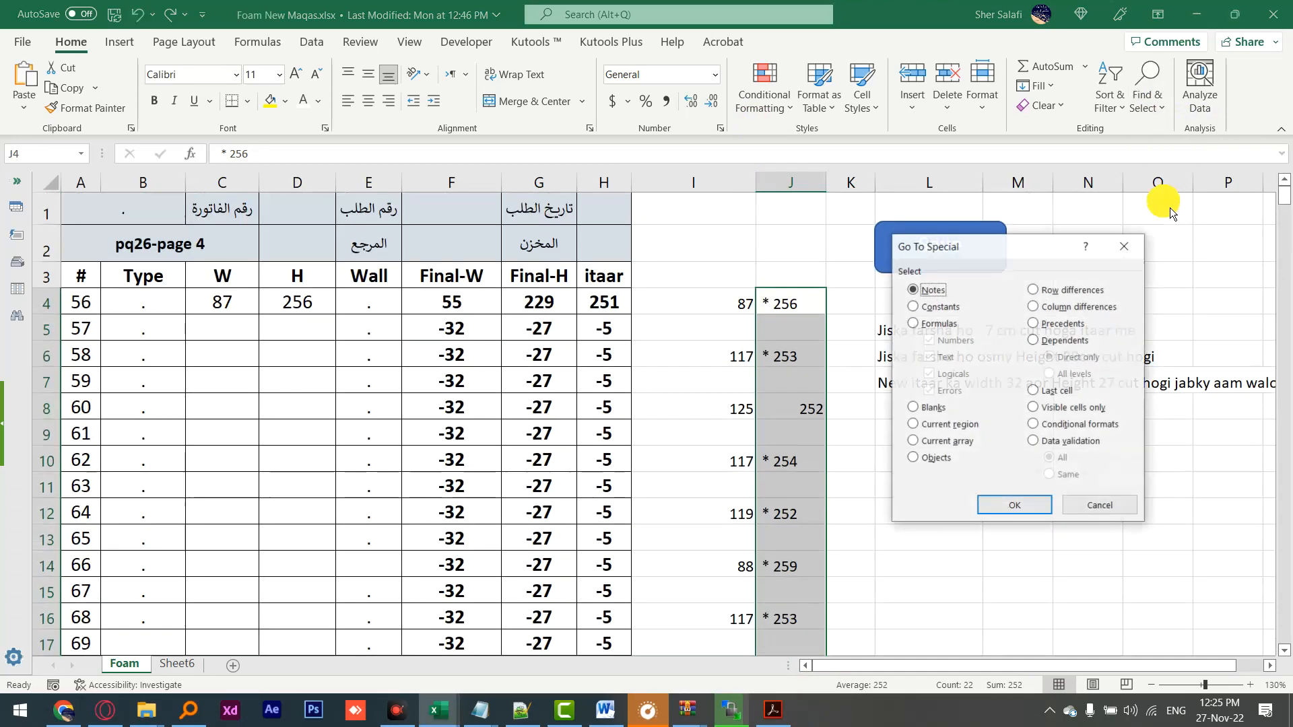
{"action": "left_click", "coordinate": [1098, 508]}
Step: Replace one * match in column J with nothing, then undo that replacement
{"action": "left_click", "coordinate": [1169, 117]}
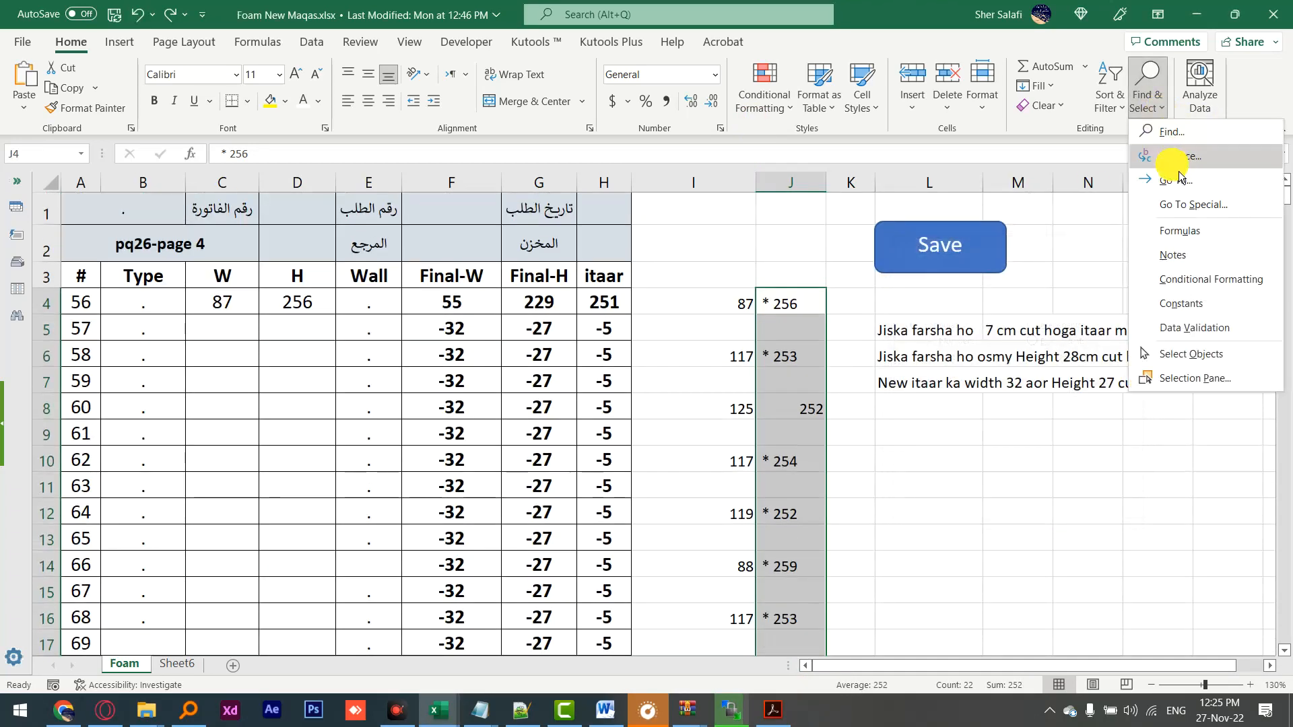
{"action": "left_click", "coordinate": [1161, 169]}
{"action": "left_click_drag", "start_coordinate": [389, 467], "coordinate": [331, 471]}
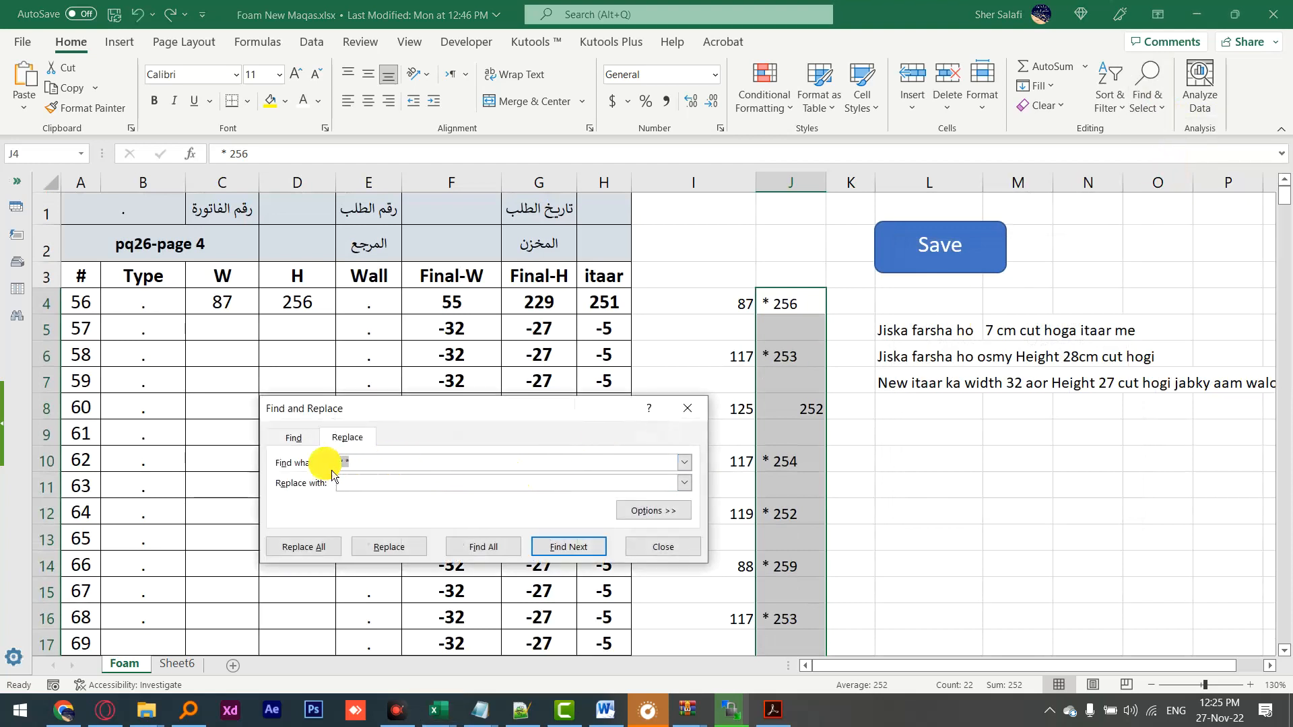
{"action": "left_click", "coordinate": [389, 547]}
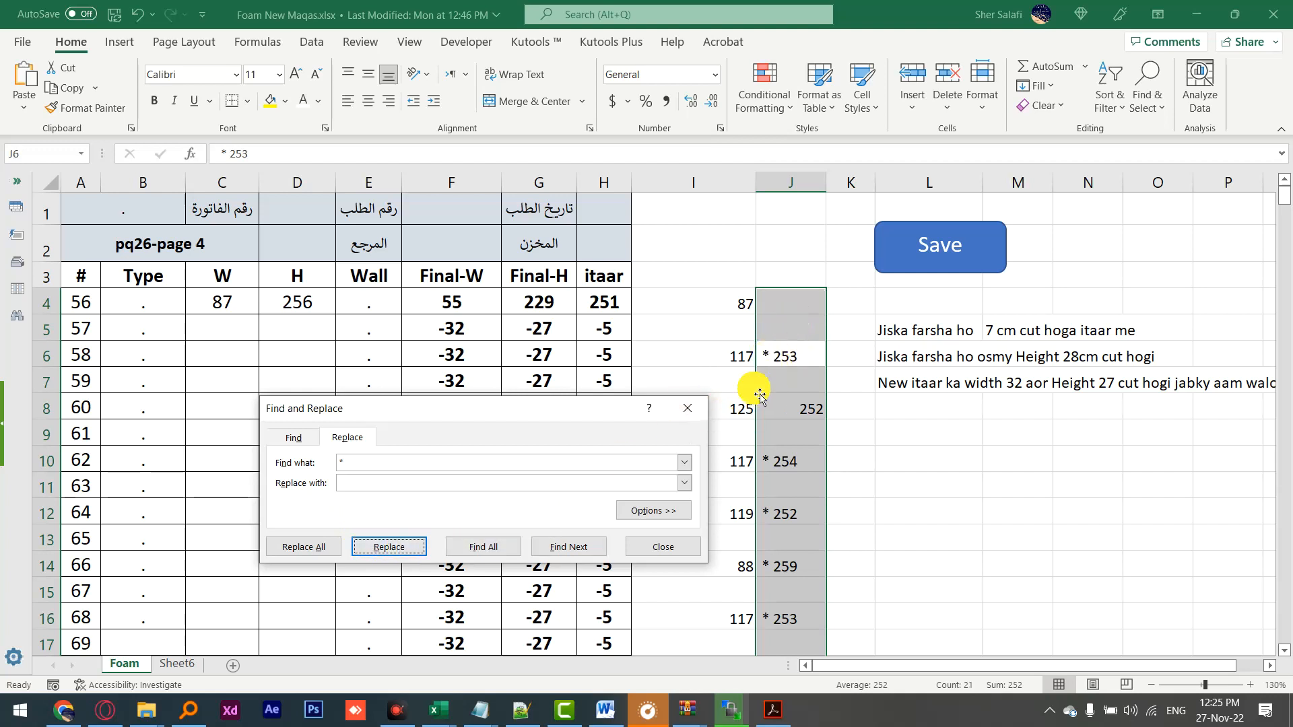
{"action": "left_click", "coordinate": [660, 547]}
{"action": "key", "text": "ctrl+z"}
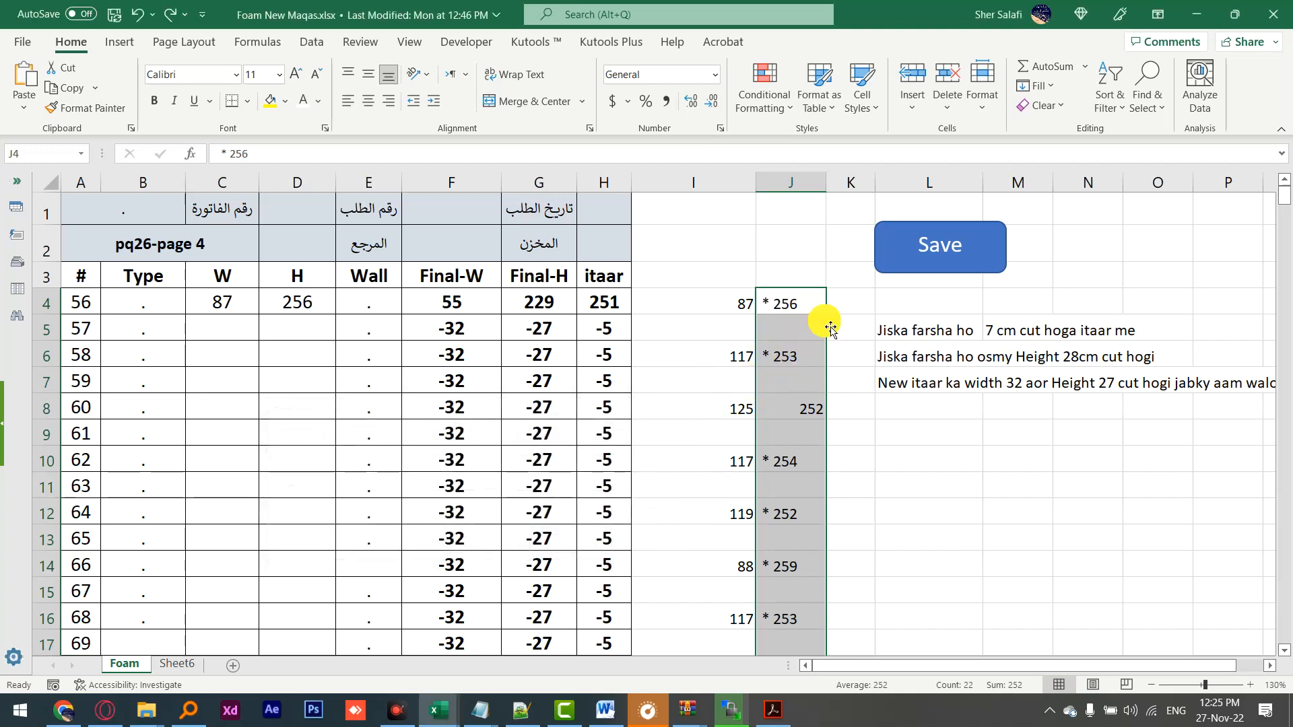
Step: Try replacing `* with nothing in the selected column J notes
{"action": "left_click", "coordinate": [1168, 120]}
{"action": "left_click", "coordinate": [1171, 174]}
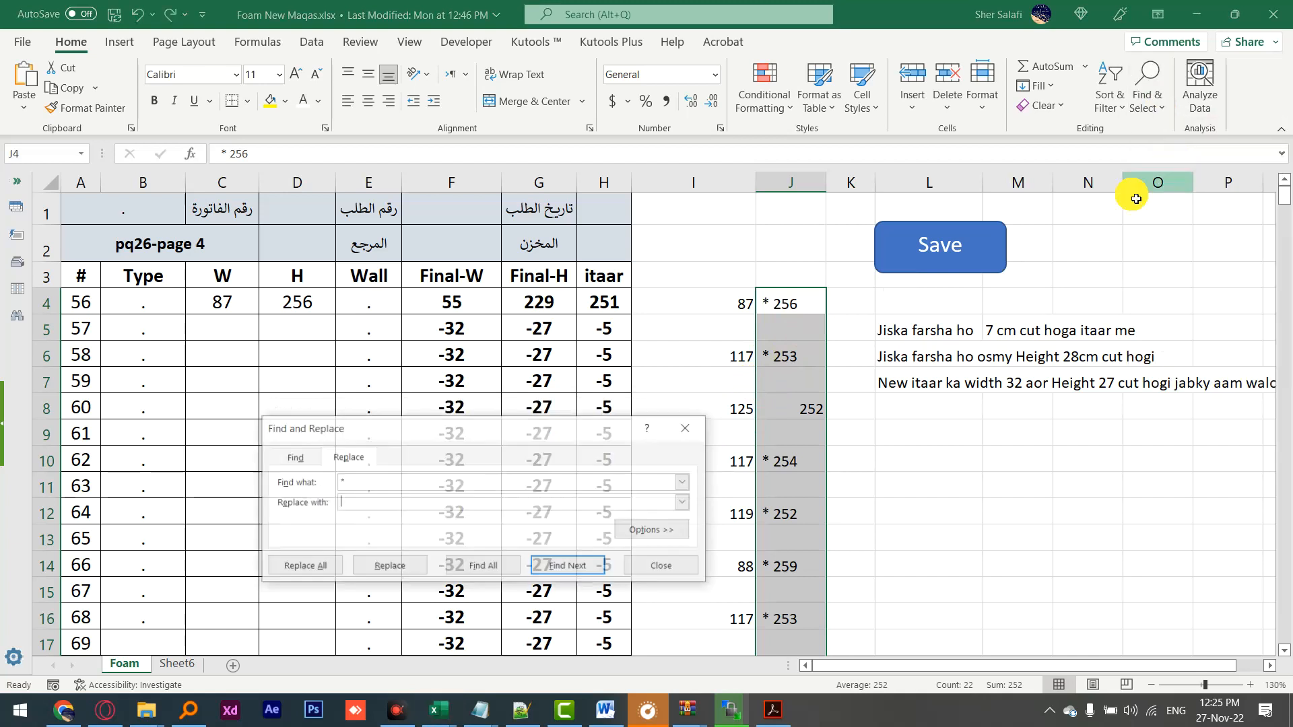
{"action": "left_click_drag", "start_coordinate": [386, 482], "coordinate": [333, 490]}
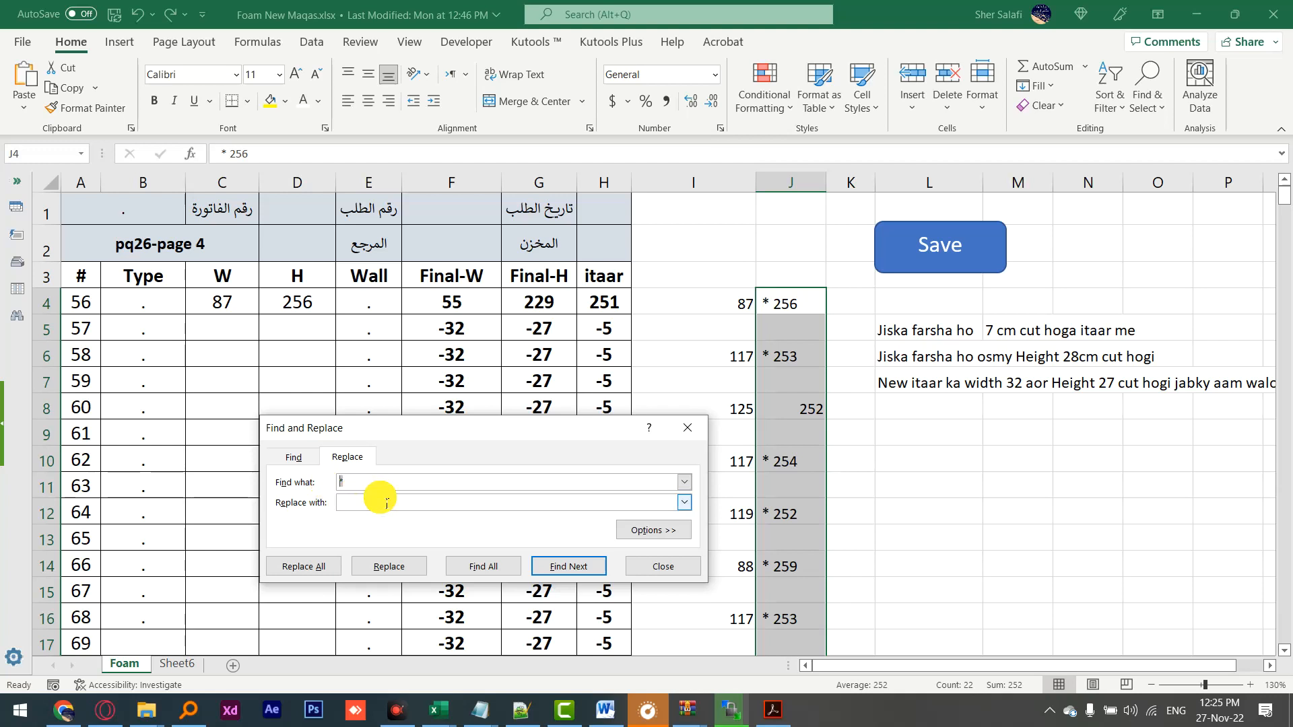
{"action": "type", "text": "`"}
{"action": "left_click", "coordinate": [397, 573]}
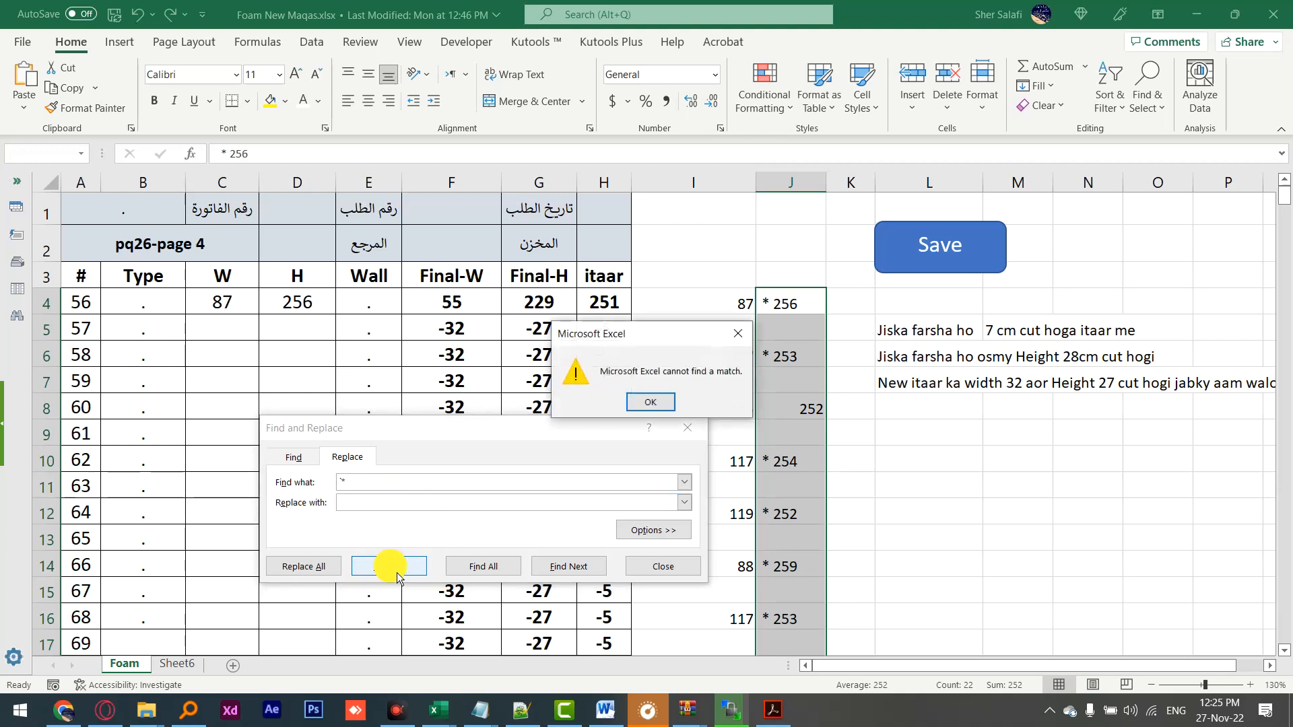
{"action": "left_click", "coordinate": [667, 410]}
Step: Replace all ~* with nothing in the selected column J notes, removing the literal asterisks from the heights
{"action": "left_click_drag", "start_coordinate": [360, 485], "coordinate": [324, 491]}
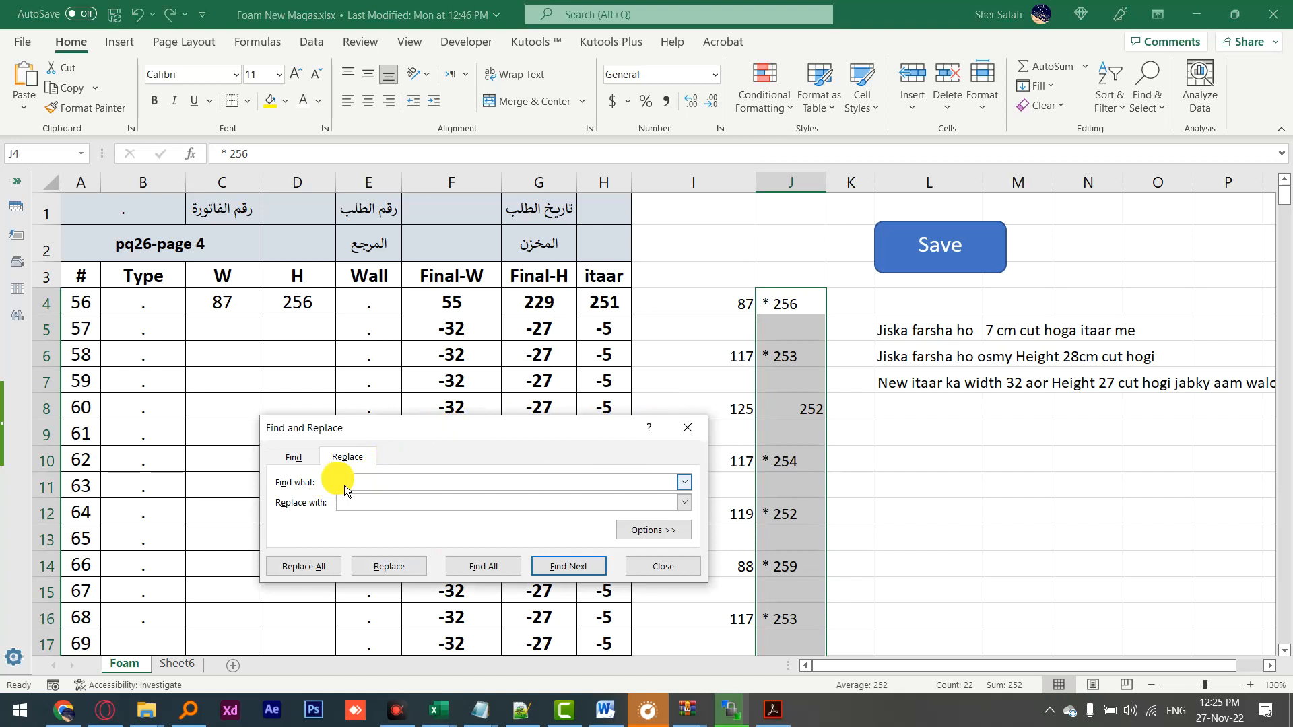
{"action": "type", "text": "~"}
{"action": "key", "text": "Tab"}
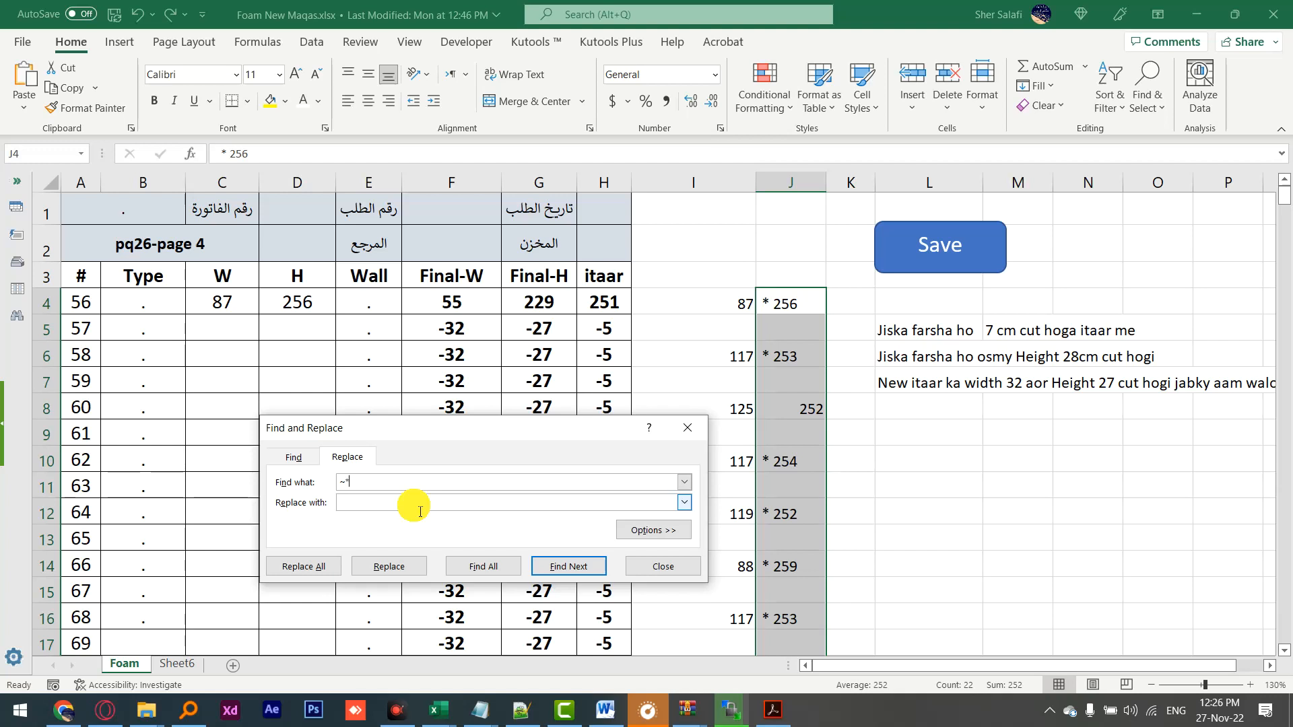
{"action": "left_click", "coordinate": [393, 578]}
{"action": "left_click", "coordinate": [300, 565]}
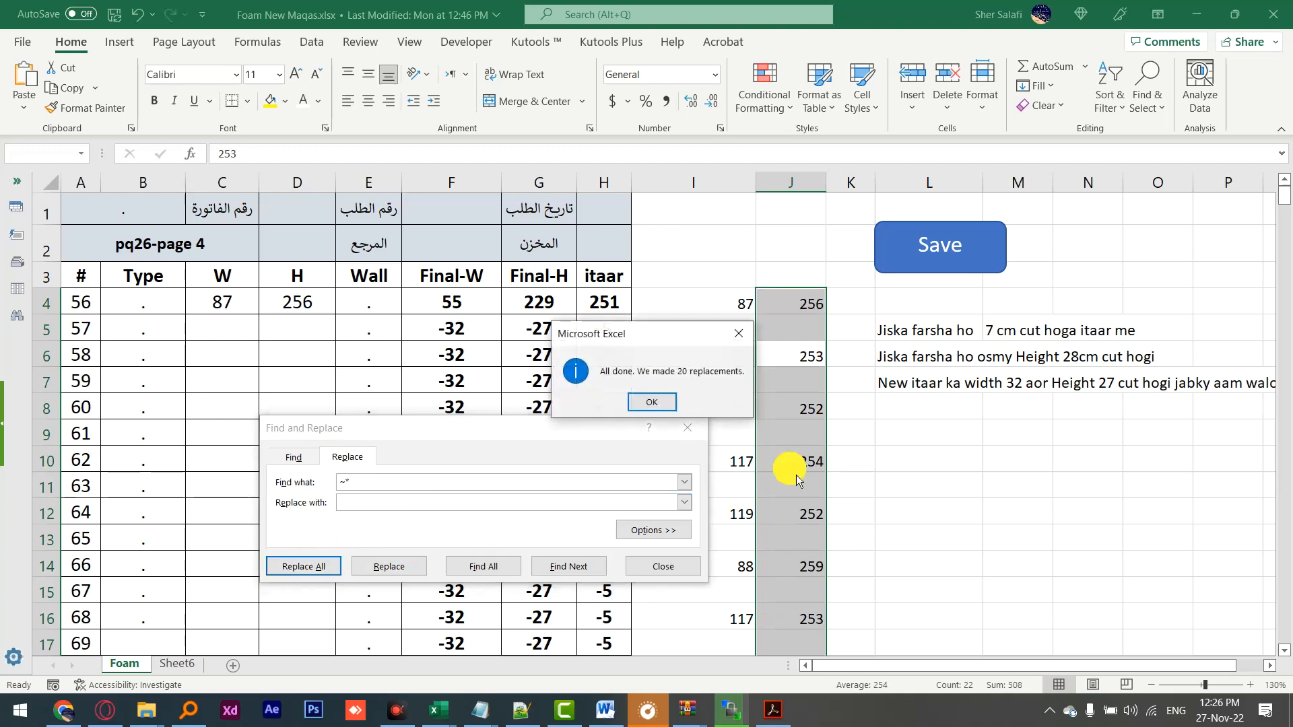
{"action": "left_click", "coordinate": [670, 402]}
{"action": "left_click", "coordinate": [663, 567]}
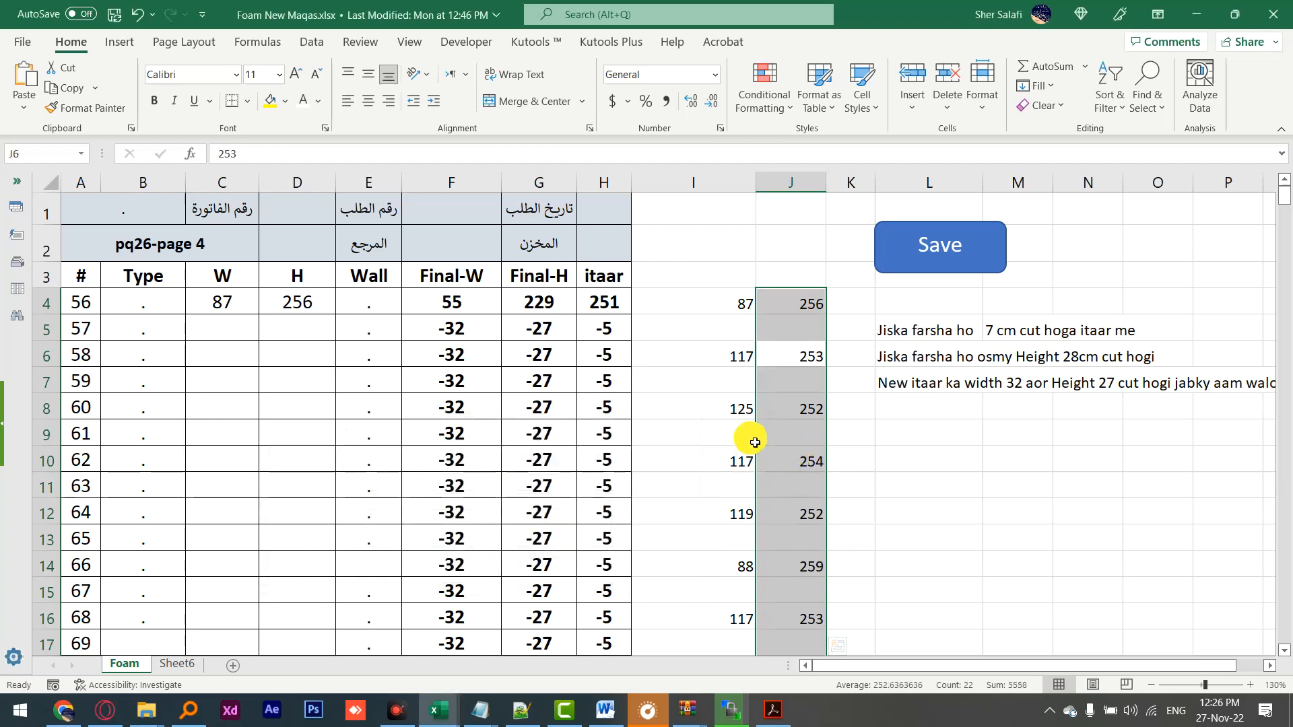
Step: Select the blank cells in columns I and J from row 4 to 46 and delete them, shifting cells up
{"action": "scroll", "coordinate": [750, 435], "scroll_direction": "down", "scroll_amount": 3}
{"action": "scroll", "coordinate": [753, 430], "scroll_direction": "down", "scroll_amount": 8}
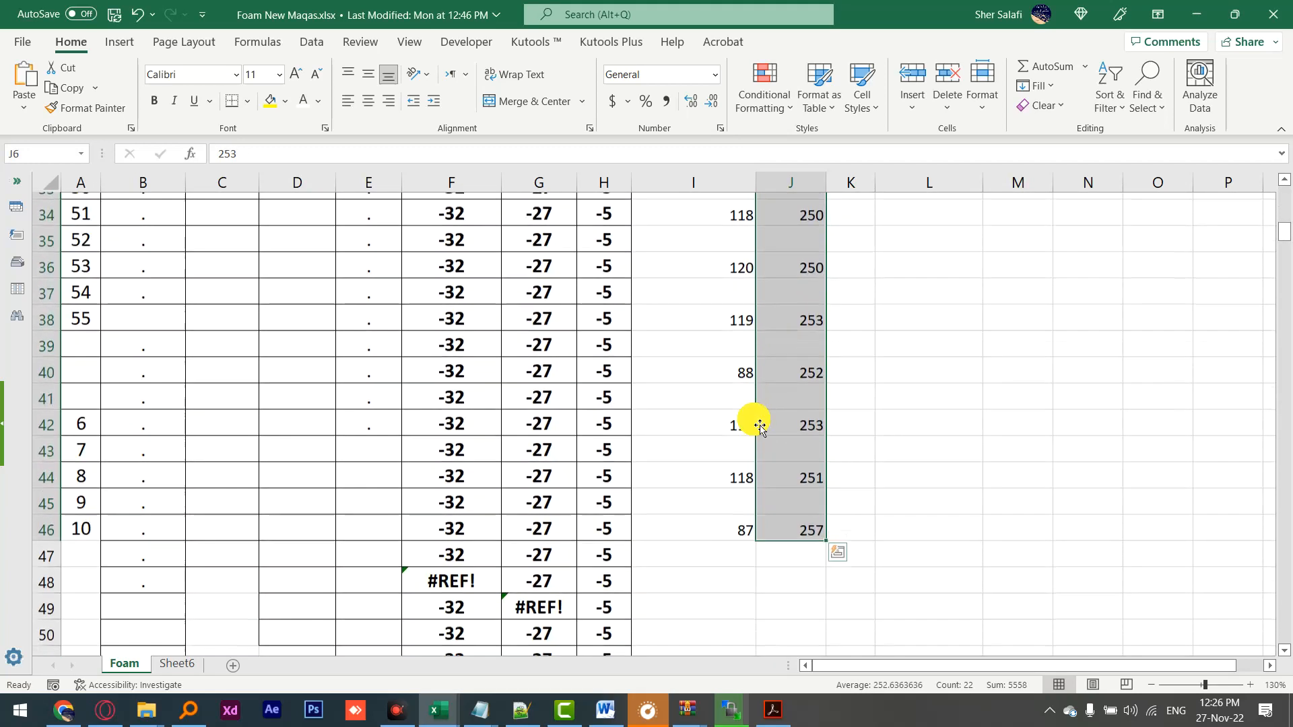
{"action": "left_click_drag", "start_coordinate": [790, 539], "coordinate": [677, 305]}
{"action": "left_click", "coordinate": [1149, 84]}
{"action": "left_click", "coordinate": [1186, 205]}
{"action": "left_click", "coordinate": [913, 408]}
{"action": "left_click", "coordinate": [992, 502]}
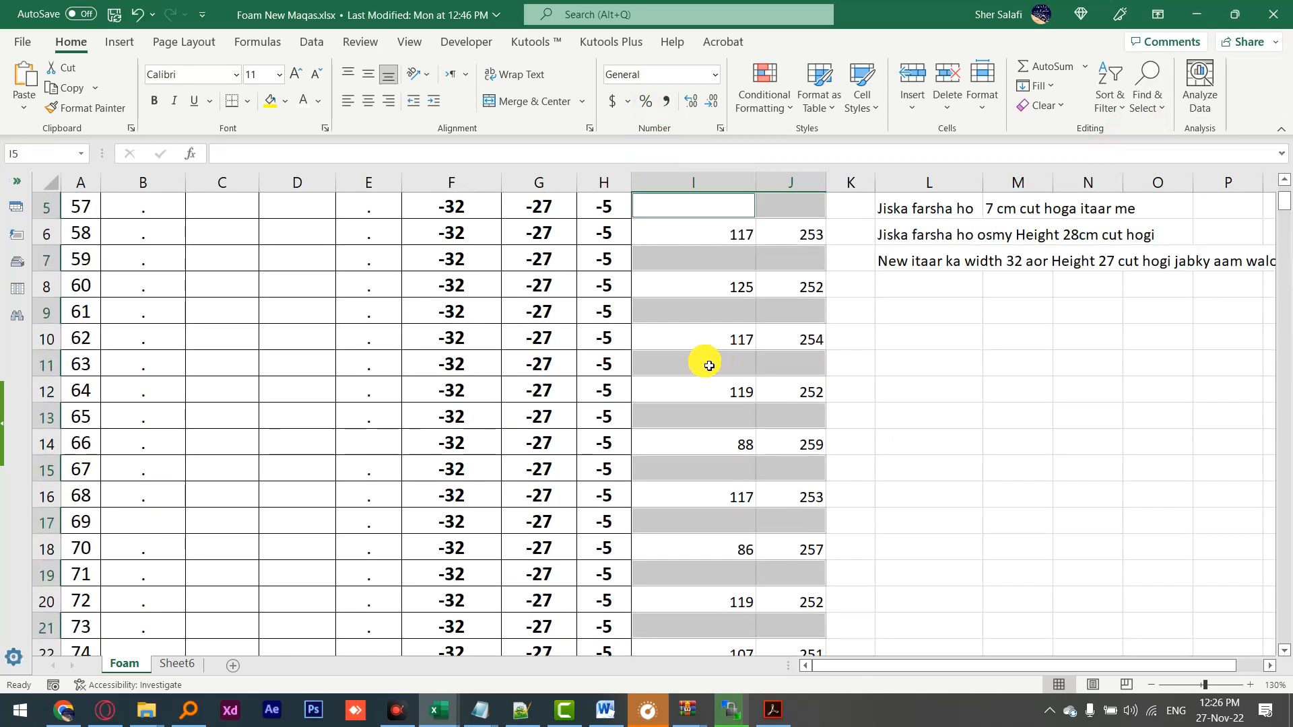
{"action": "right_click", "coordinate": [707, 361]}
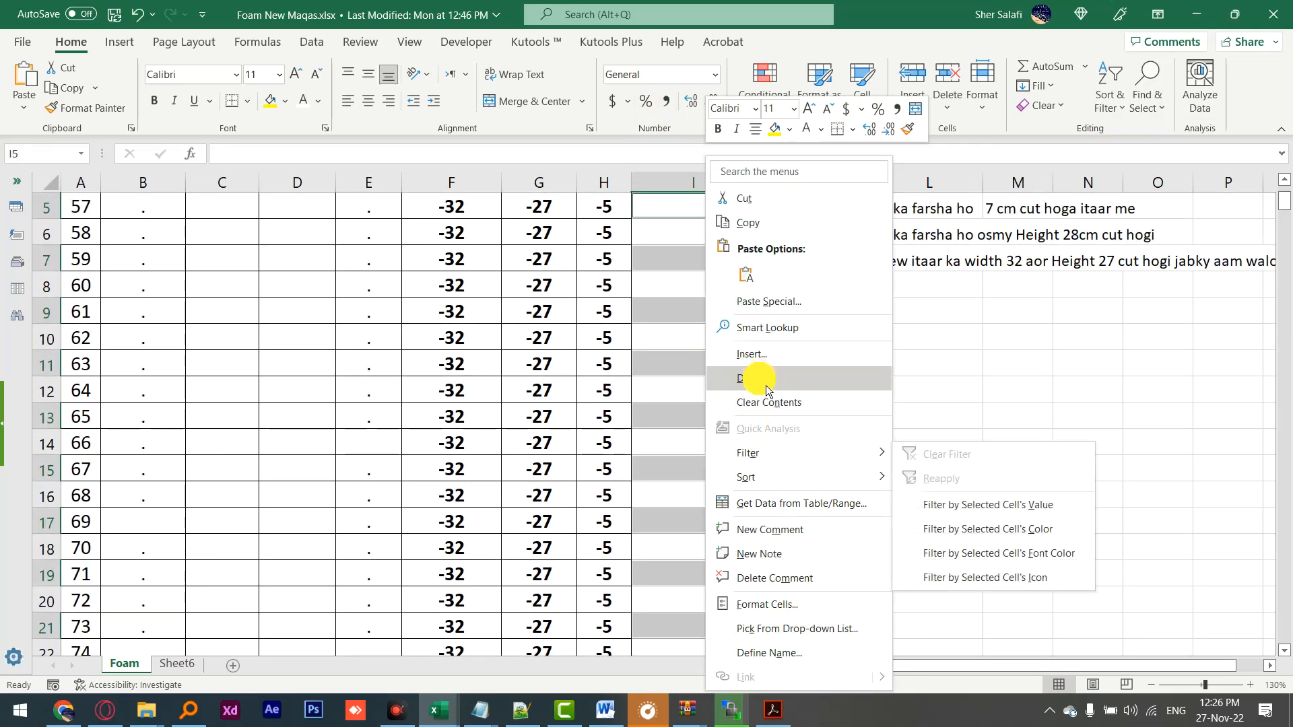
{"action": "left_click", "coordinate": [754, 377]}
{"action": "left_click", "coordinate": [754, 404]}
{"action": "left_click", "coordinate": [736, 461]}
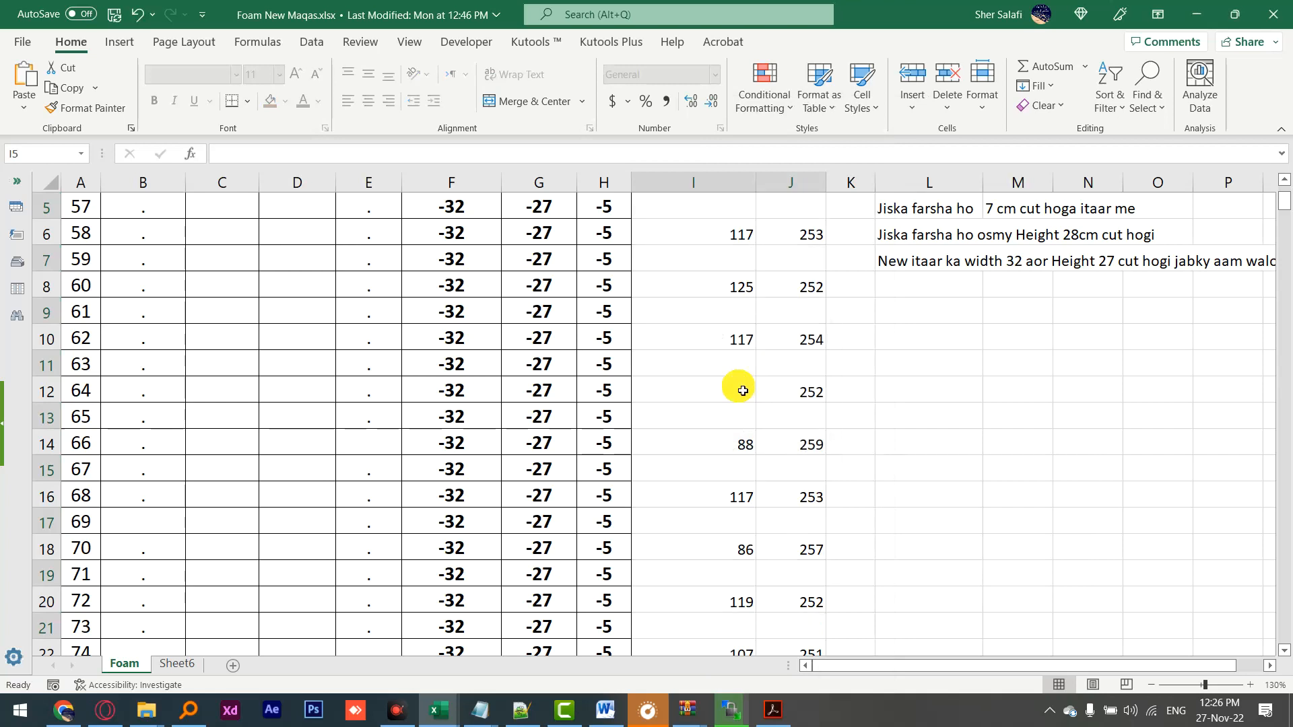
Step: Copy the widths in I4:I25 and paste them as values into the W column starting at C4
{"action": "scroll", "coordinate": [741, 384], "scroll_direction": "up", "scroll_amount": 2}
{"action": "left_click_drag", "start_coordinate": [743, 311], "coordinate": [704, 442]}
{"action": "key", "text": "ctrl+c"}
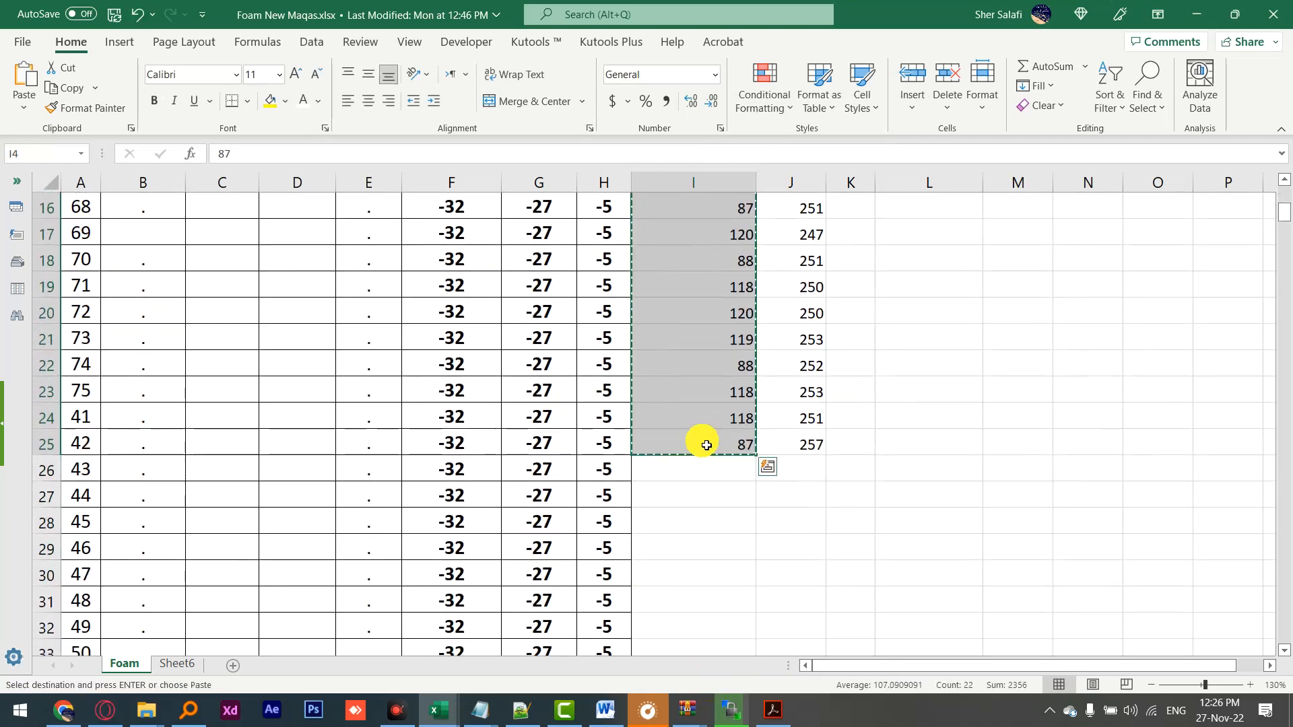
{"action": "scroll", "coordinate": [361, 370], "scroll_direction": "up", "scroll_amount": 5}
{"action": "right_click", "coordinate": [236, 301]}
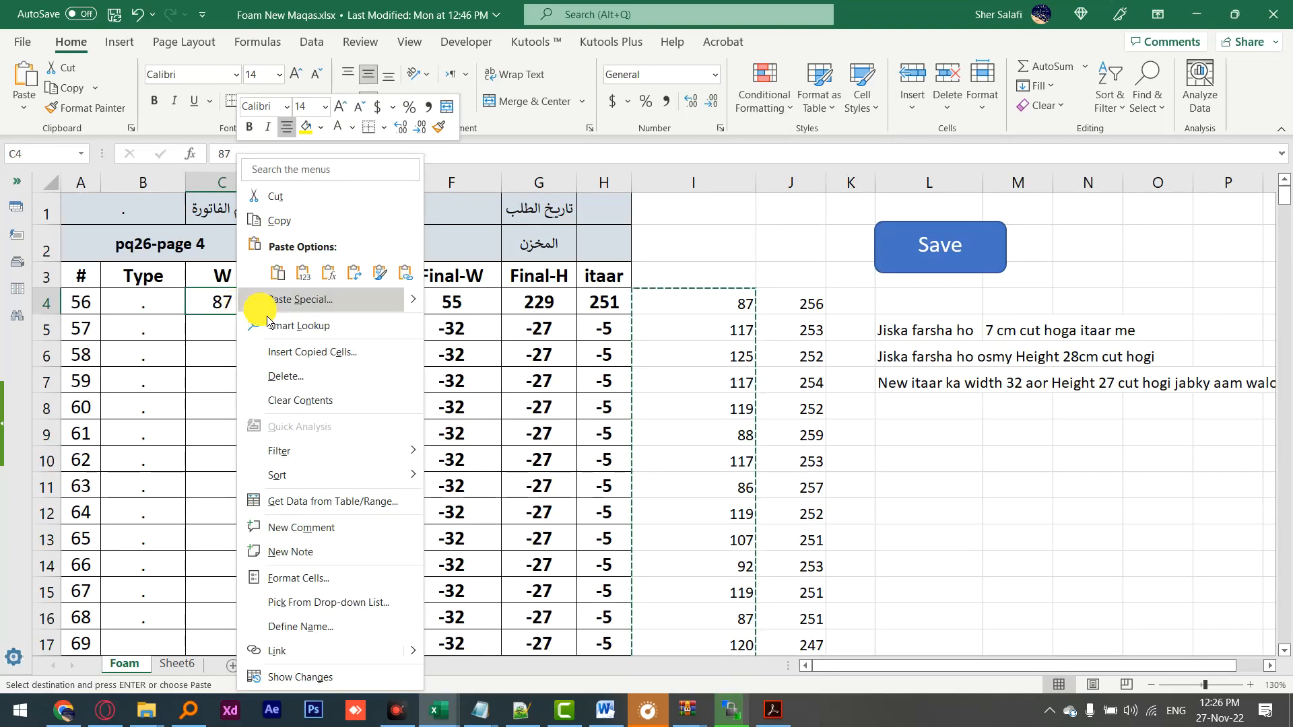
{"action": "left_click", "coordinate": [341, 270]}
Step: Copy the heights in J4:J25 and paste them as values into the H column starting at D4
{"action": "left_click_drag", "start_coordinate": [815, 303], "coordinate": [785, 554]}
{"action": "key", "text": "ctrl+c"}
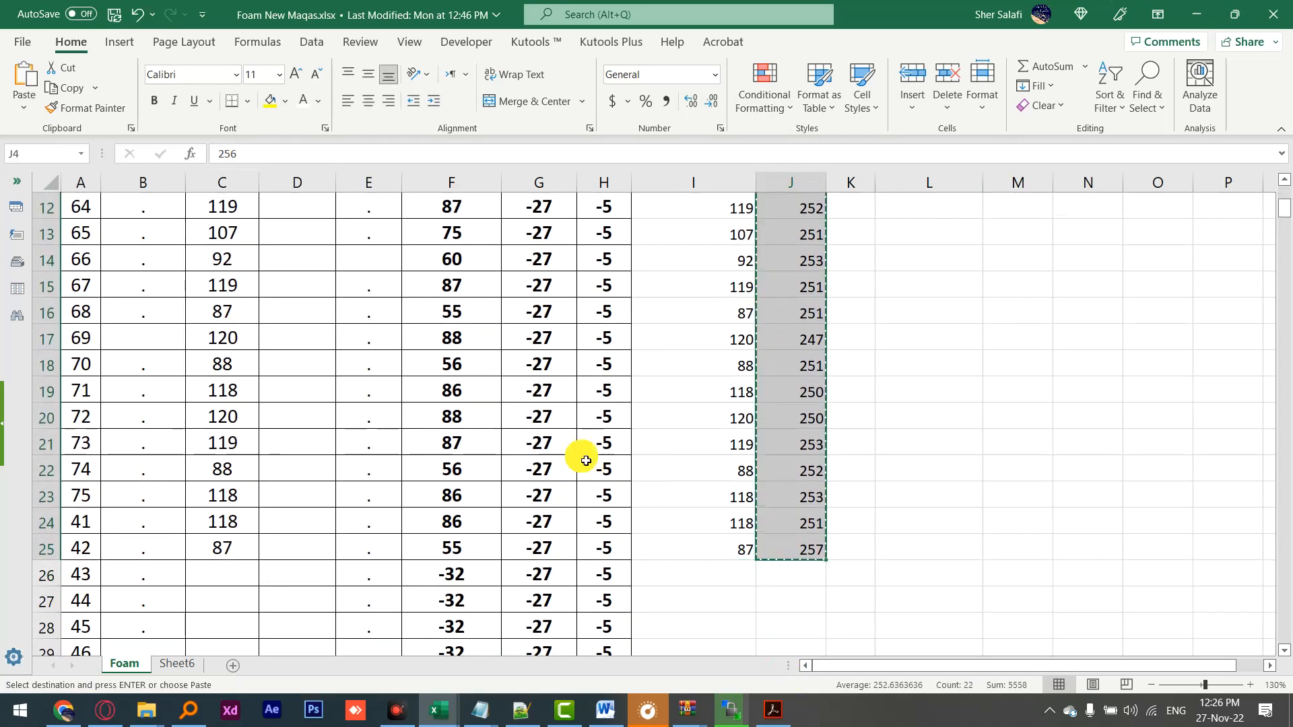
{"action": "scroll", "coordinate": [586, 456], "scroll_direction": "up", "scroll_amount": 4}
{"action": "right_click", "coordinate": [313, 302]}
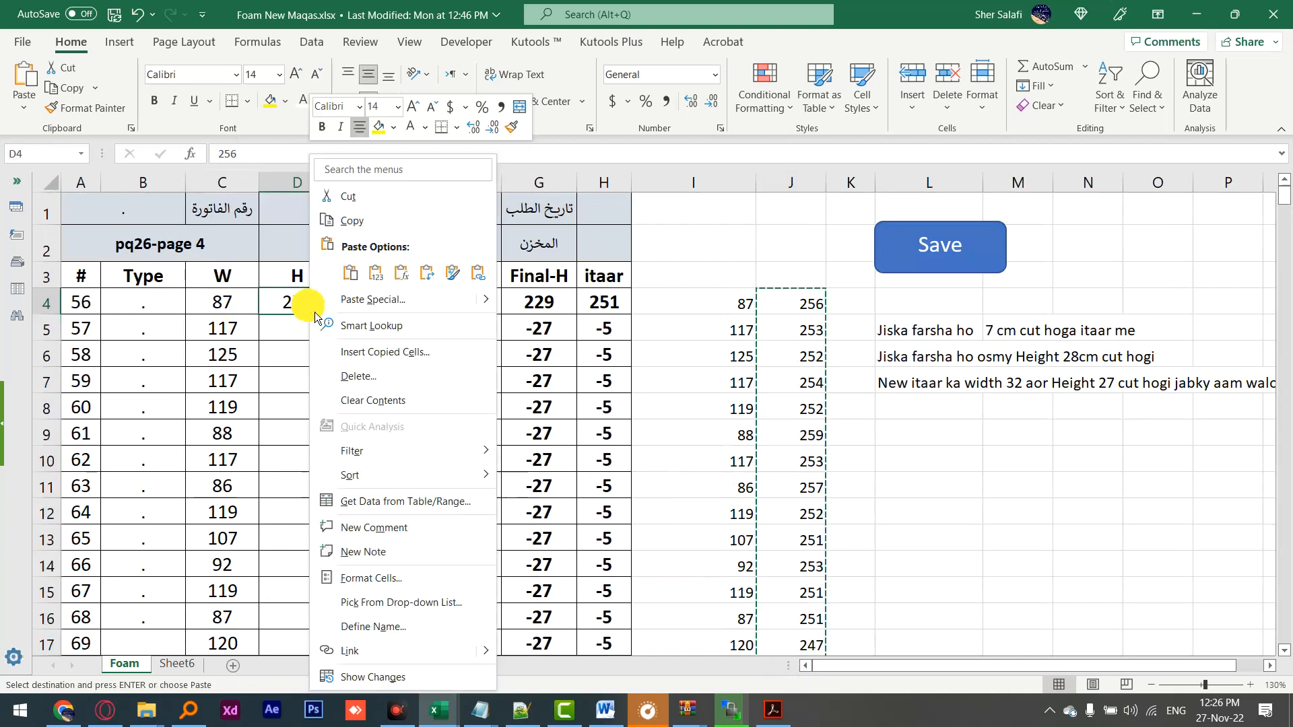
{"action": "left_click", "coordinate": [370, 273]}
{"action": "scroll", "coordinate": [300, 386], "scroll_direction": "down", "scroll_amount": 4}
{"action": "scroll", "coordinate": [229, 303], "scroll_direction": "up", "scroll_amount": 3}
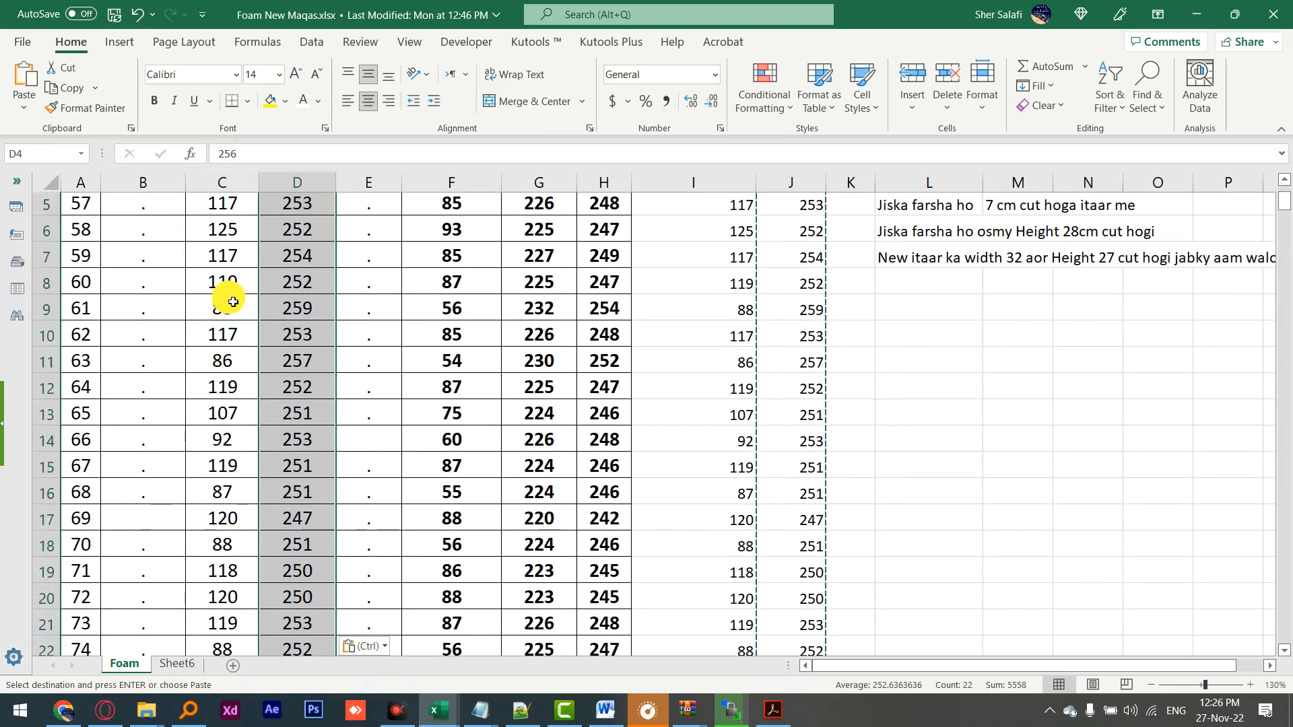
{"action": "scroll", "coordinate": [256, 451], "scroll_direction": "down", "scroll_amount": 3}
{"action": "scroll", "coordinate": [259, 431], "scroll_direction": "up", "scroll_amount": 4}
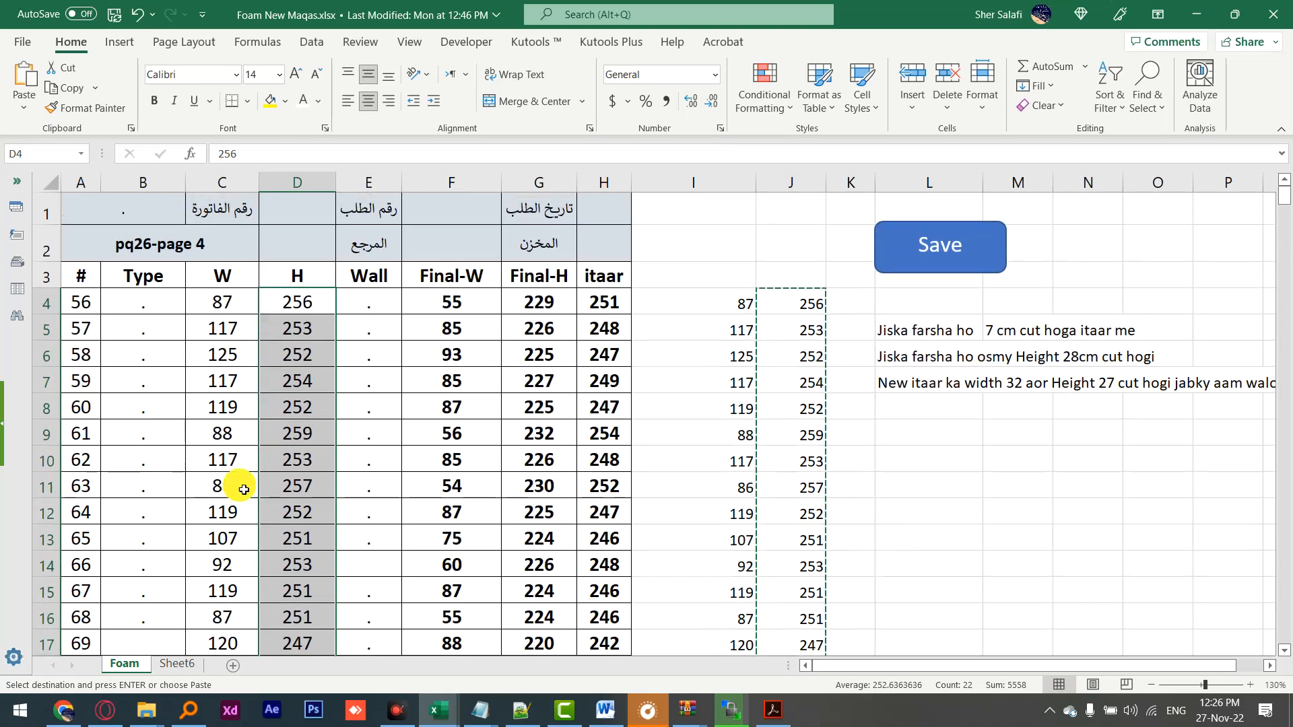